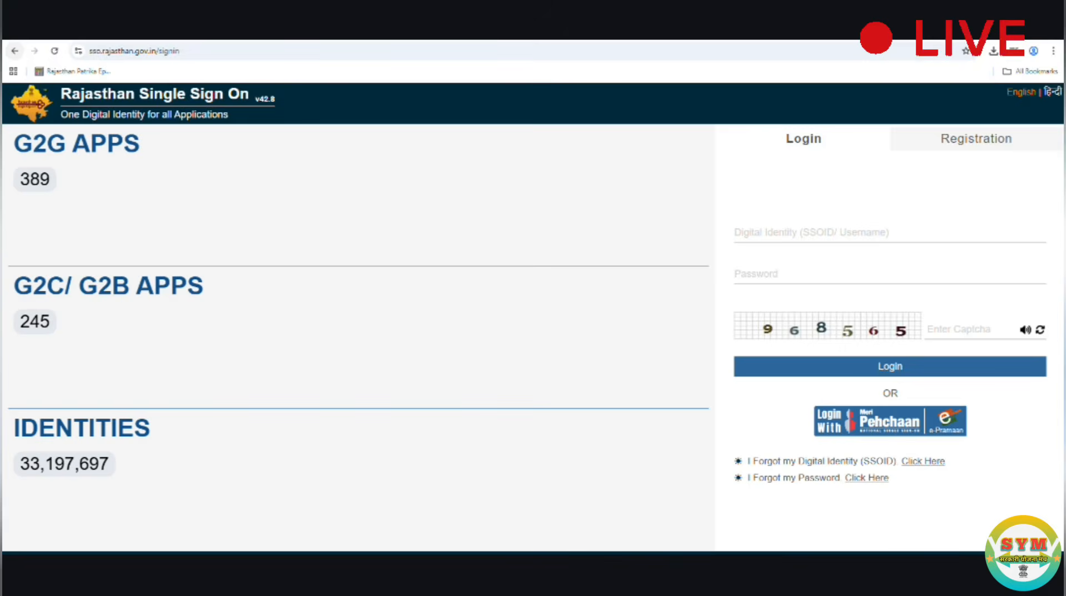
mouse_move(160, 83)
left_mouse_down()
mouse_move(262, 38)
mouse_move(207, 70)
left_mouse_up()
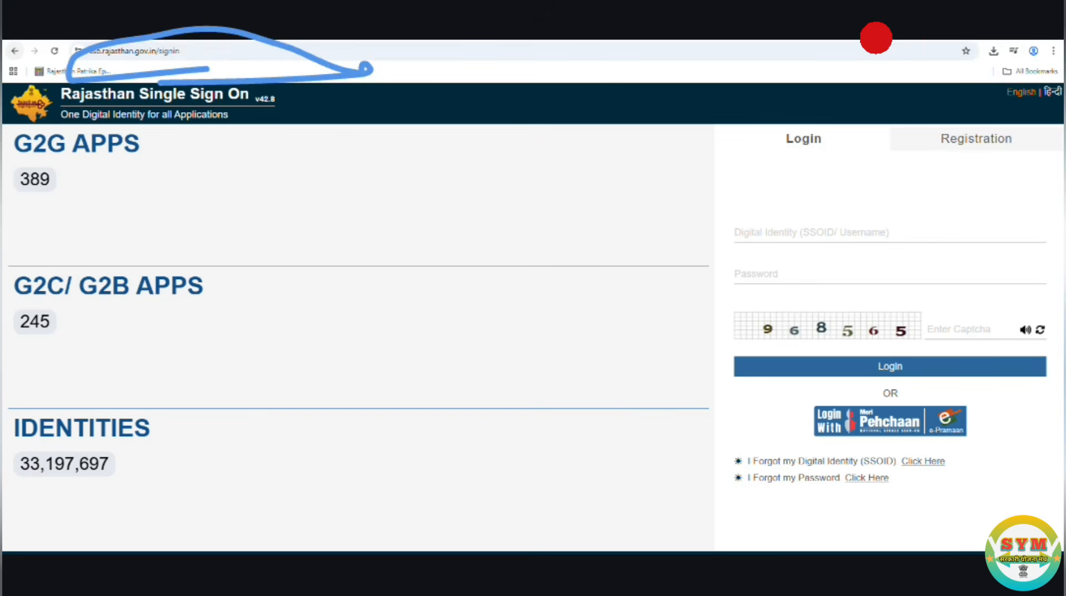
left_click_drag(83, 185, 132, 182)
mouse_move(689, 240)
left_mouse_down()
mouse_move(831, 232)
mouse_move(779, 253)
mouse_move(837, 278)
left_mouse_up()
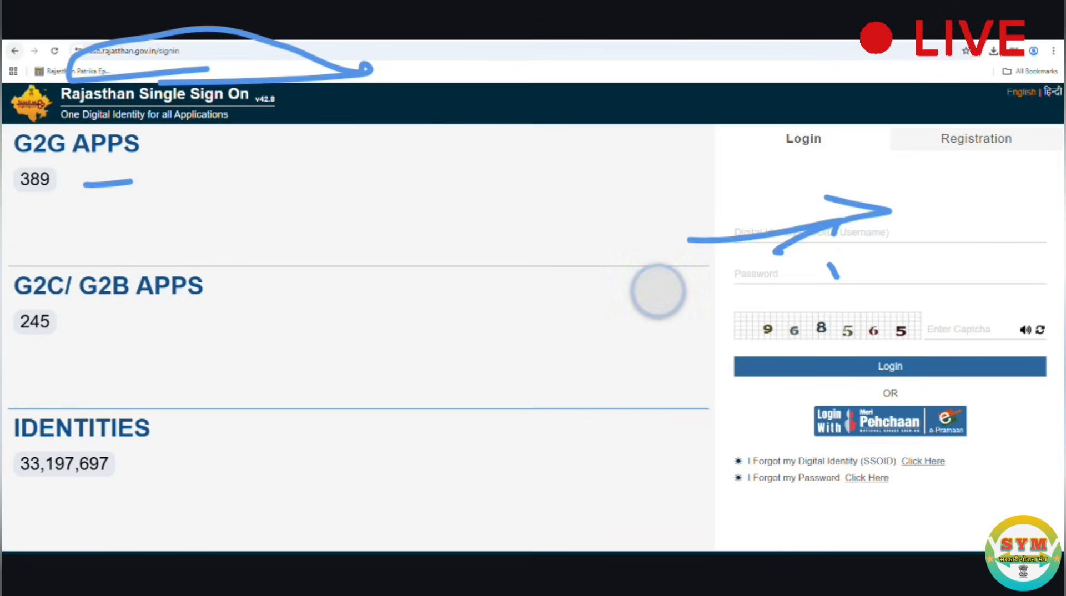
left_click_drag(658, 291, 804, 239)
mouse_move(935, 337)
left_mouse_down()
mouse_move(1008, 281)
mouse_move(971, 381)
mouse_move(759, 383)
left_mouse_up()
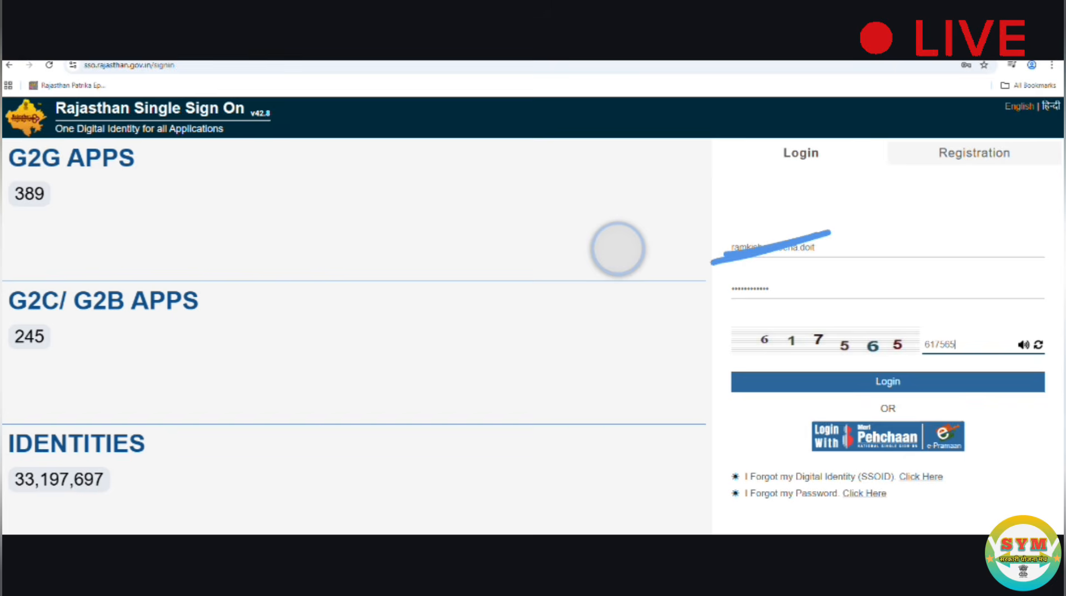
left_click_drag(619, 234, 813, 196)
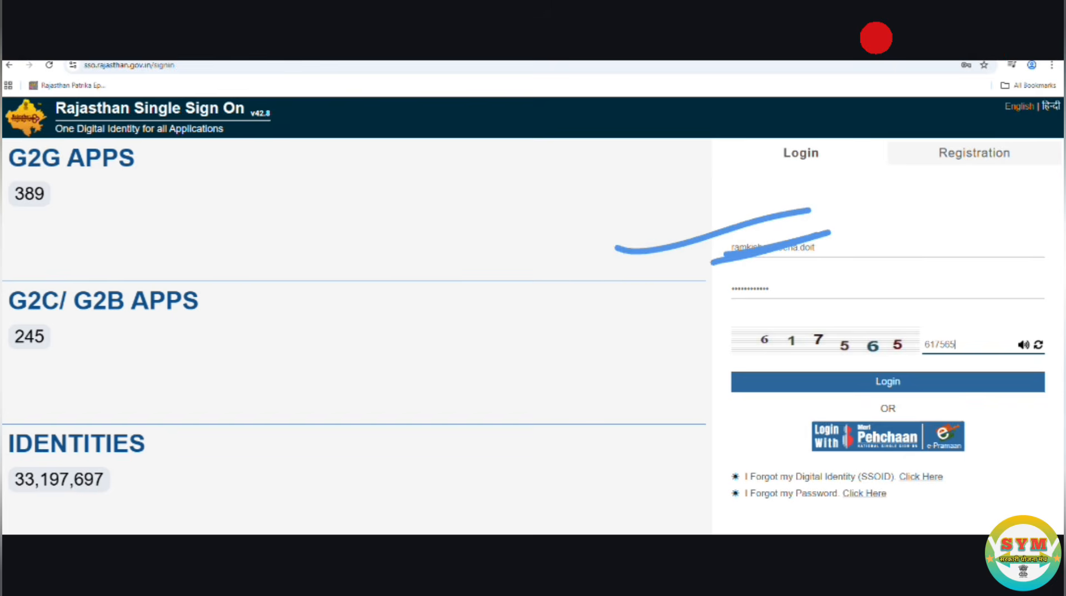
left_click_drag(616, 333, 721, 289)
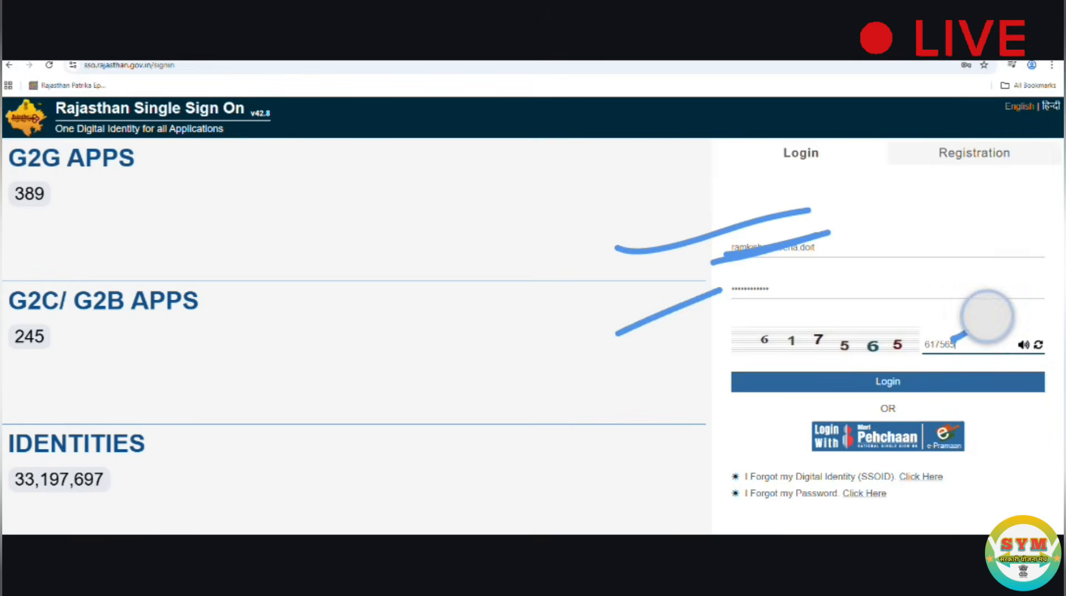
mouse_move(1001, 309)
left_mouse_down()
mouse_move(767, 405)
mouse_move(727, 448)
left_mouse_up()
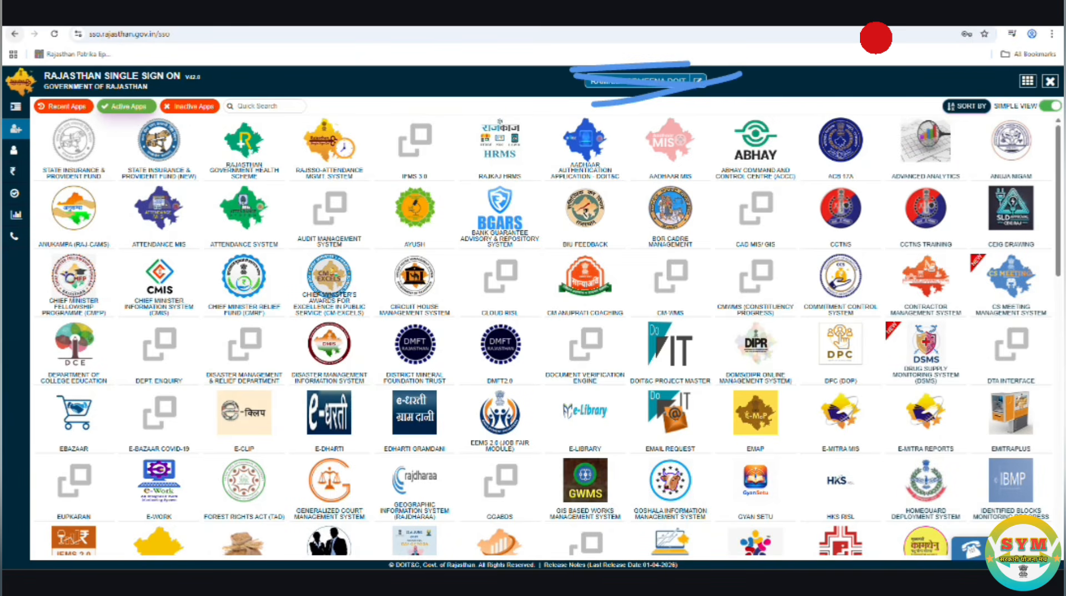
left_click_drag(183, 82, 262, 43)
left_click_drag(233, 320, 273, 308)
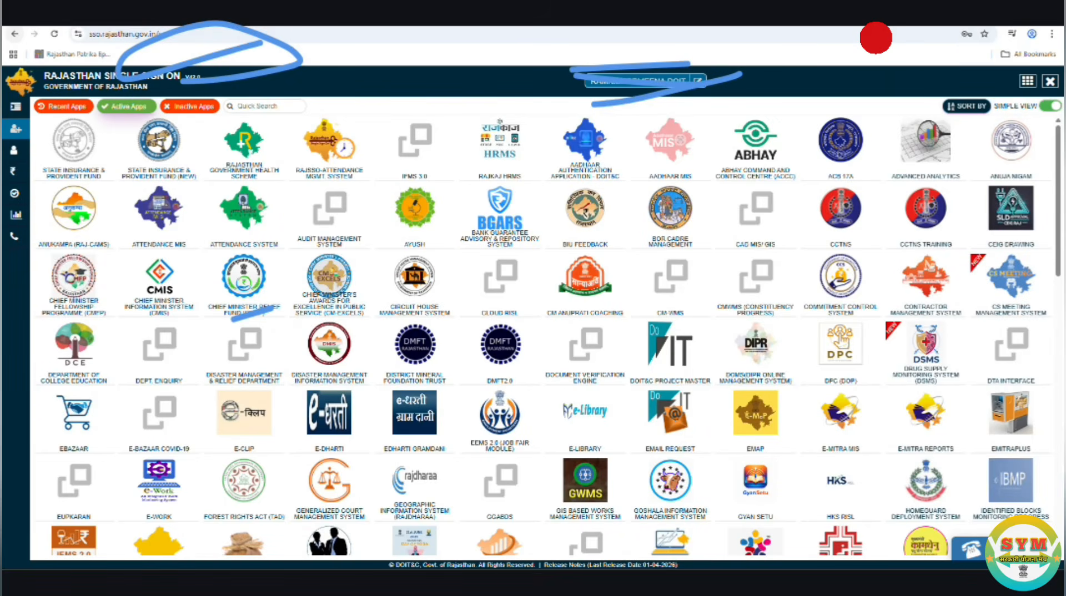
left_click_drag(384, 441, 611, 357)
left_click_drag(600, 497, 783, 430)
left_click_drag(781, 344, 922, 304)
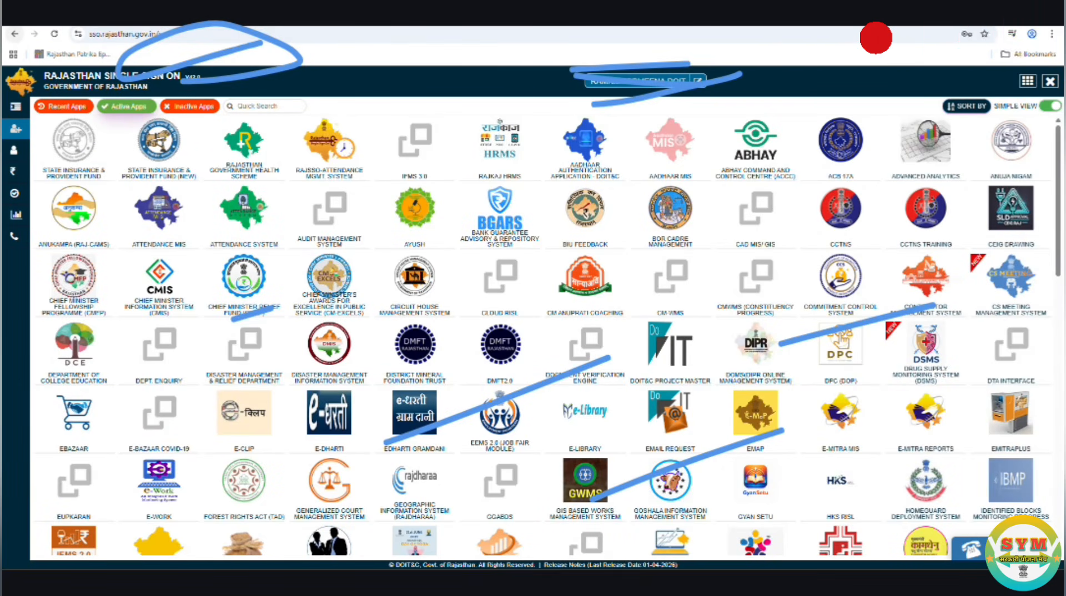
mouse_move(270, 124)
left_mouse_down()
mouse_move(265, 85)
mouse_move(420, 96)
left_mouse_up()
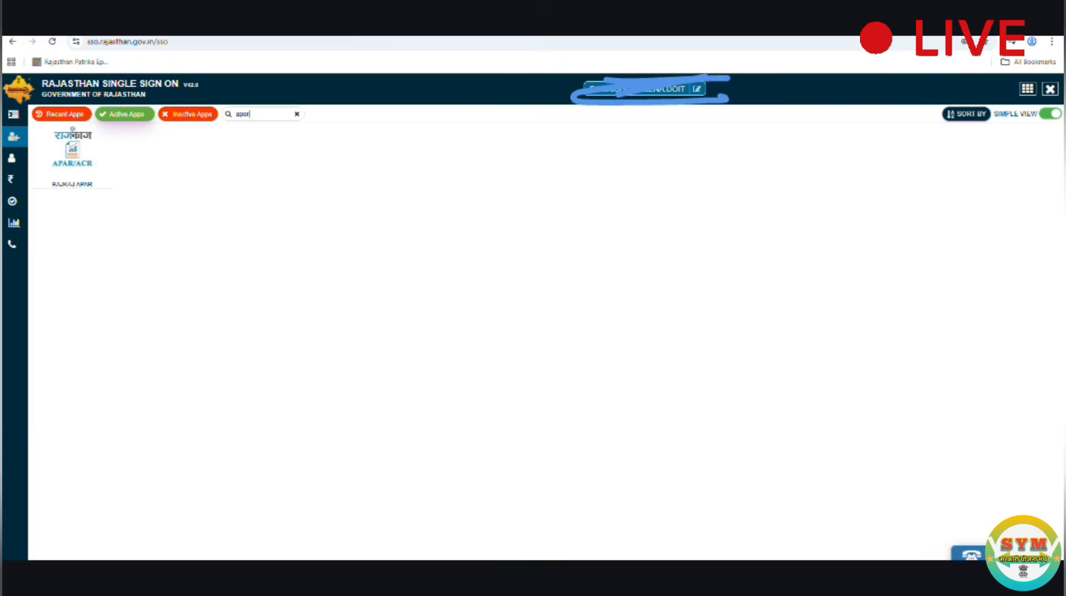
mouse_move(227, 166)
left_mouse_down()
mouse_move(257, 64)
mouse_move(344, 134)
left_mouse_up()
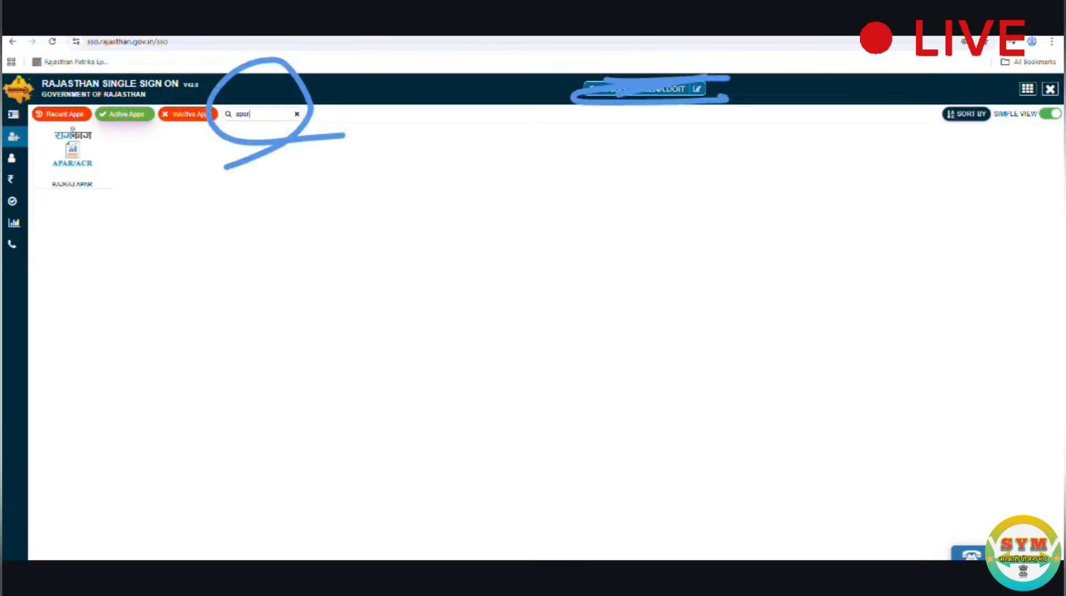
mouse_move(80, 238)
left_mouse_down()
mouse_move(162, 204)
mouse_move(122, 209)
left_mouse_up()
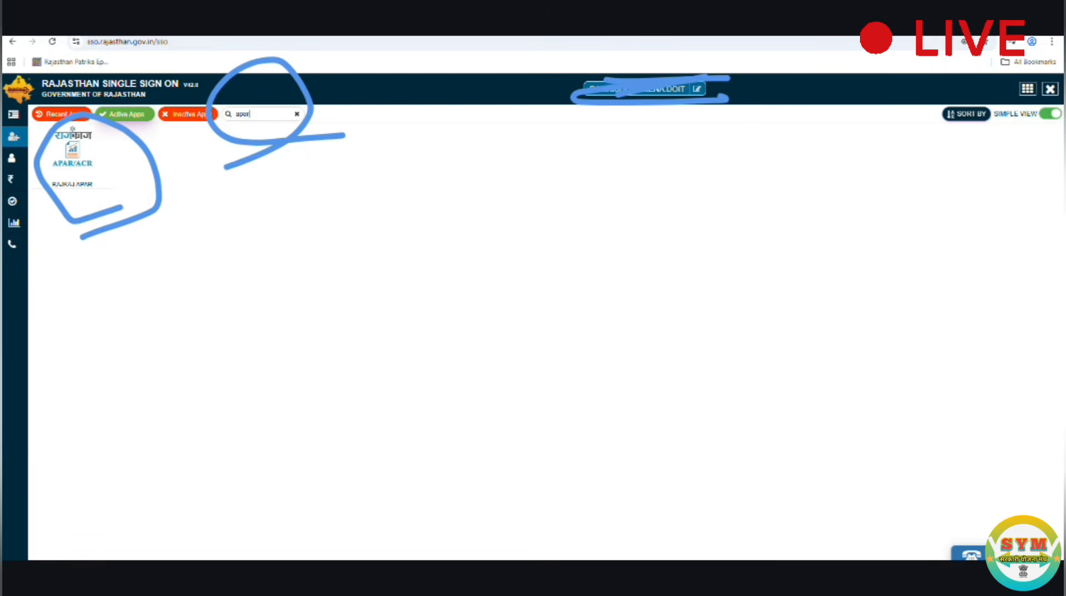
left_click_drag(86, 281, 289, 147)
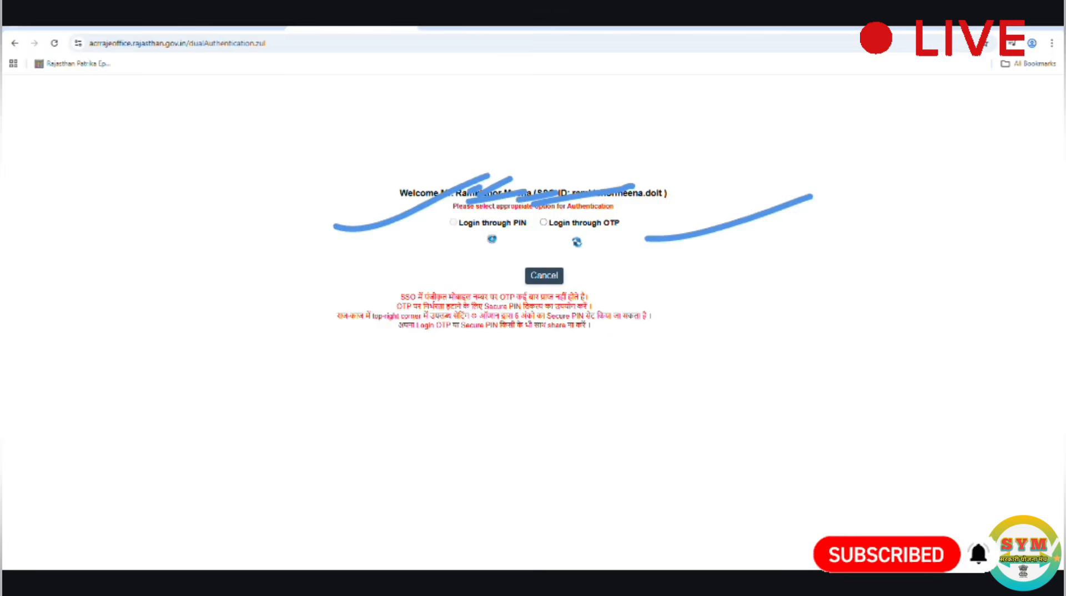
left_click_drag(579, 233, 760, 162)
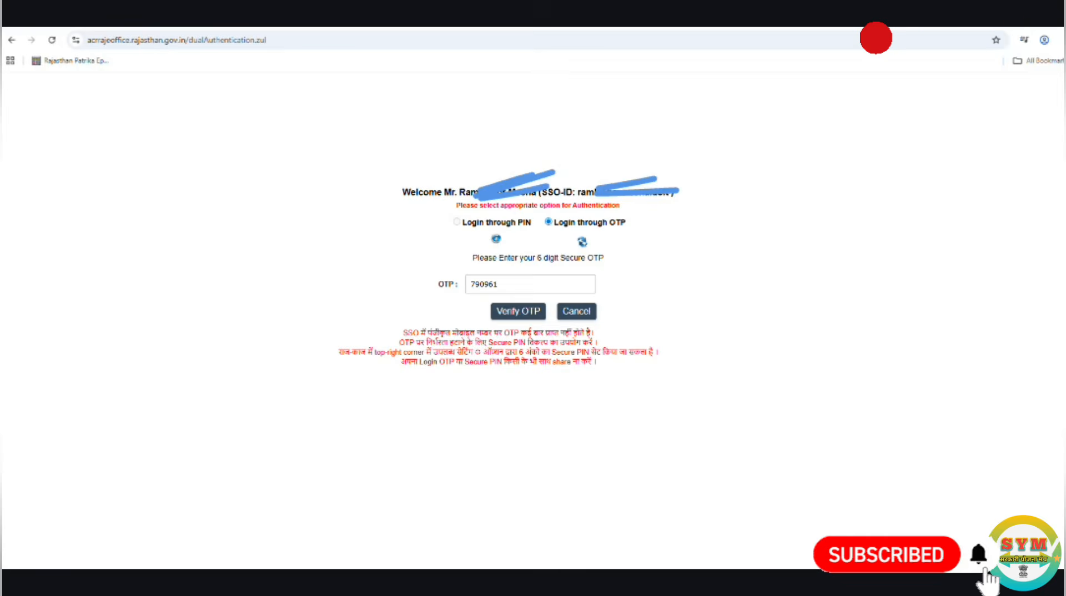
left_click_drag(315, 253, 422, 227)
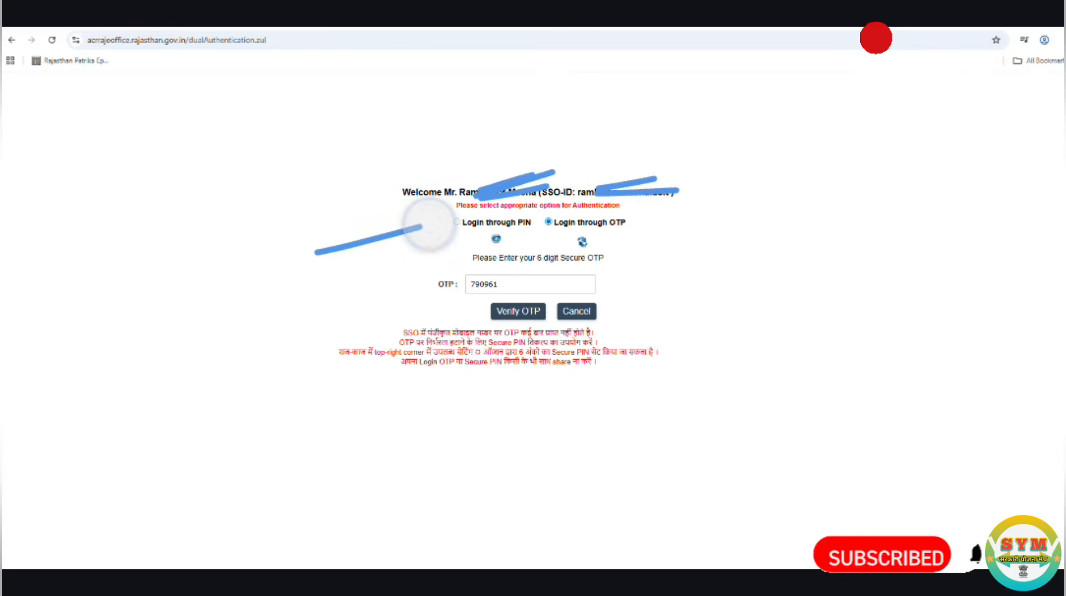
mouse_move(362, 331)
left_mouse_down()
mouse_move(497, 291)
mouse_move(488, 345)
mouse_move(433, 320)
left_mouse_up()
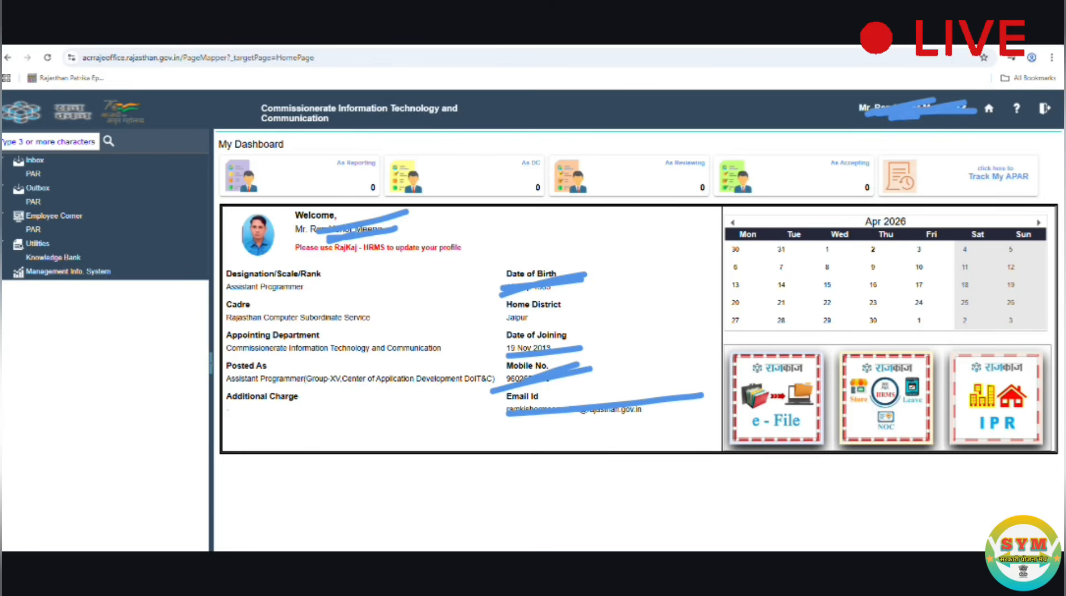
left_click_drag(224, 242, 325, 202)
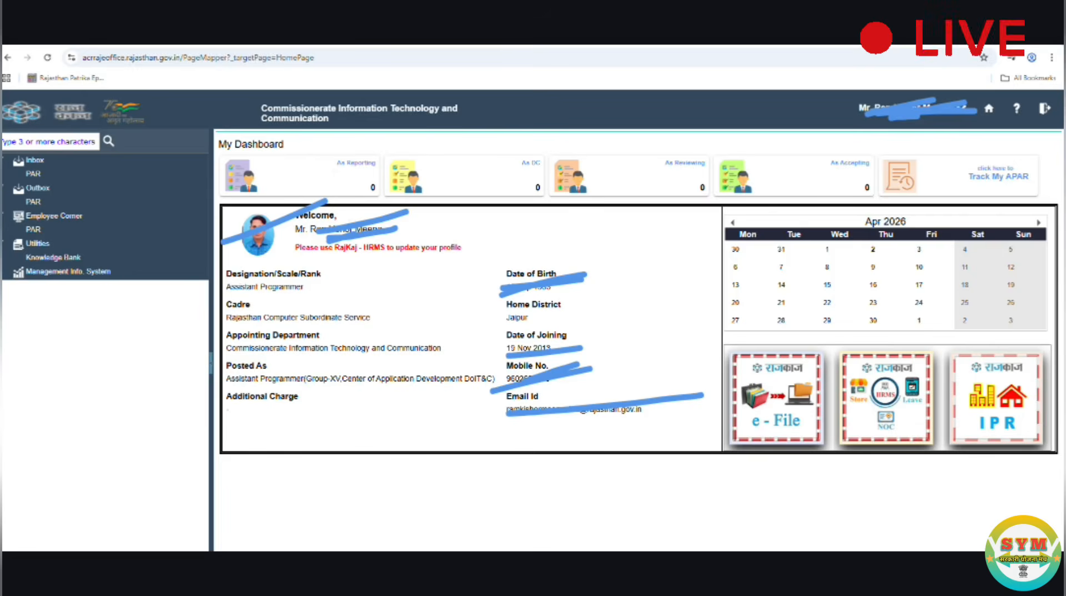
left_click_drag(339, 286, 397, 254)
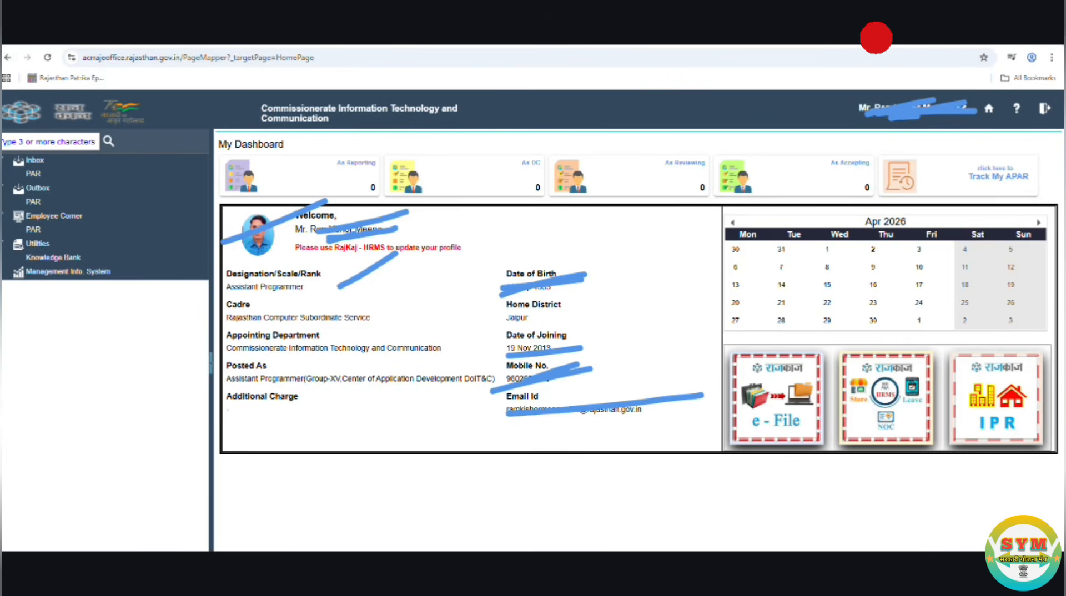
left_click_drag(382, 337, 413, 306)
left_click_drag(388, 364, 460, 322)
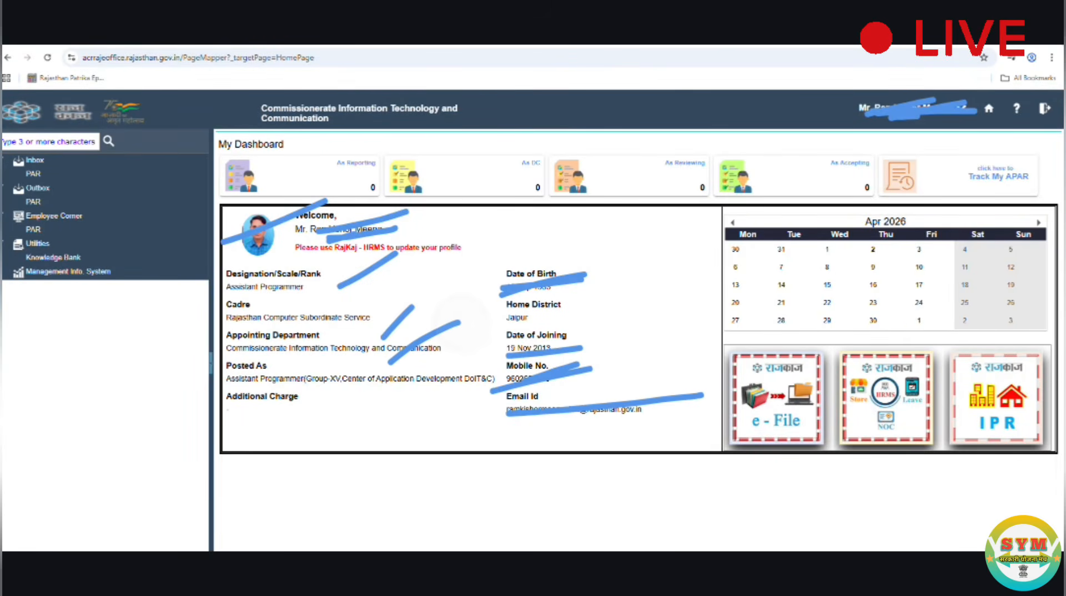
left_click_drag(333, 428, 384, 407)
left_click_drag(499, 533, 747, 495)
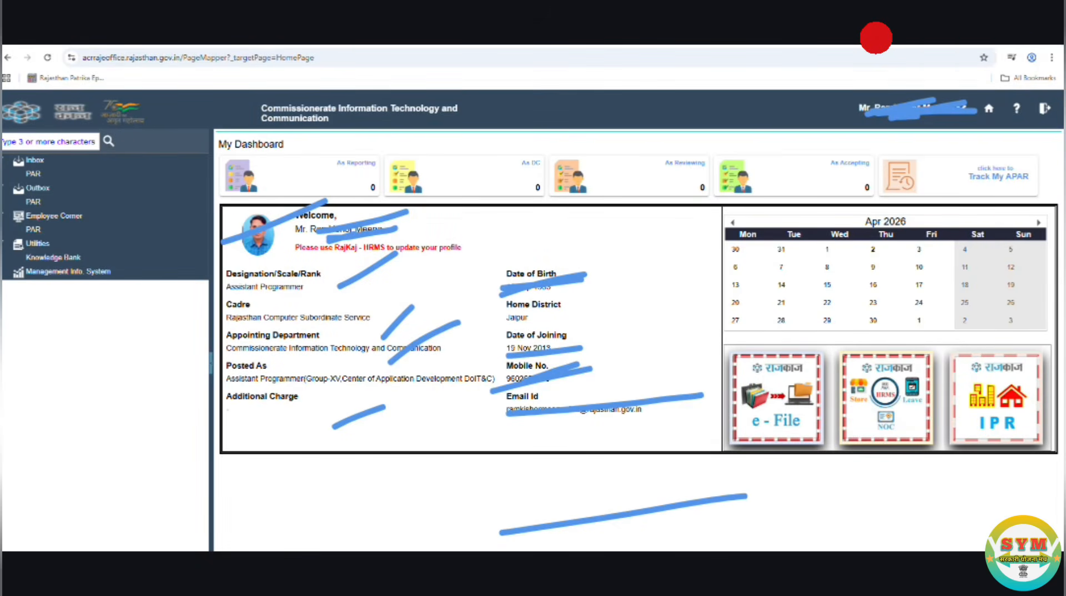
left_click_drag(60, 236, 113, 215)
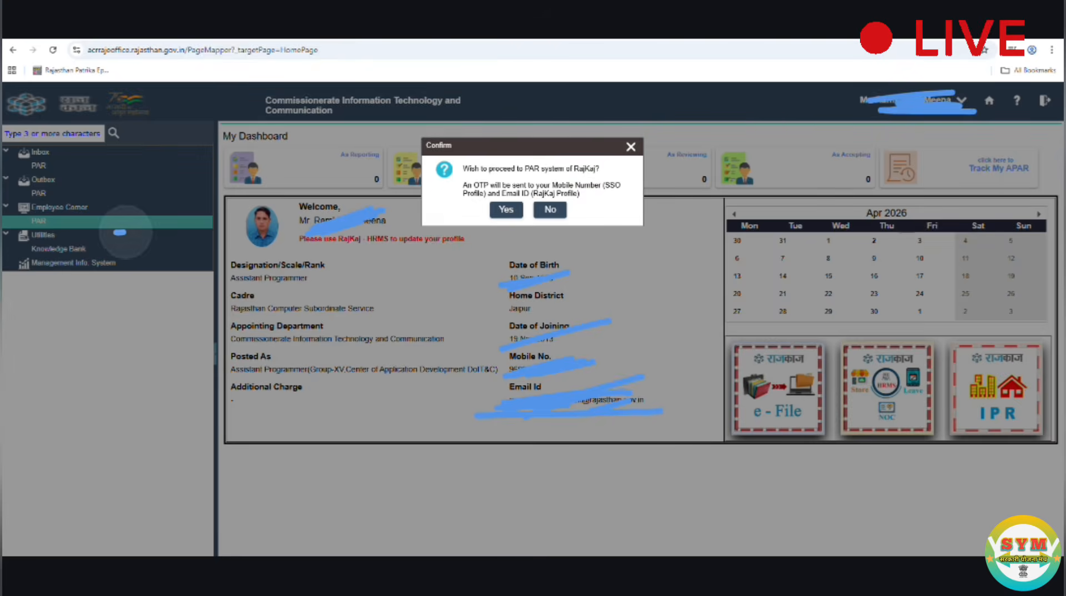
left_click_drag(463, 257, 587, 171)
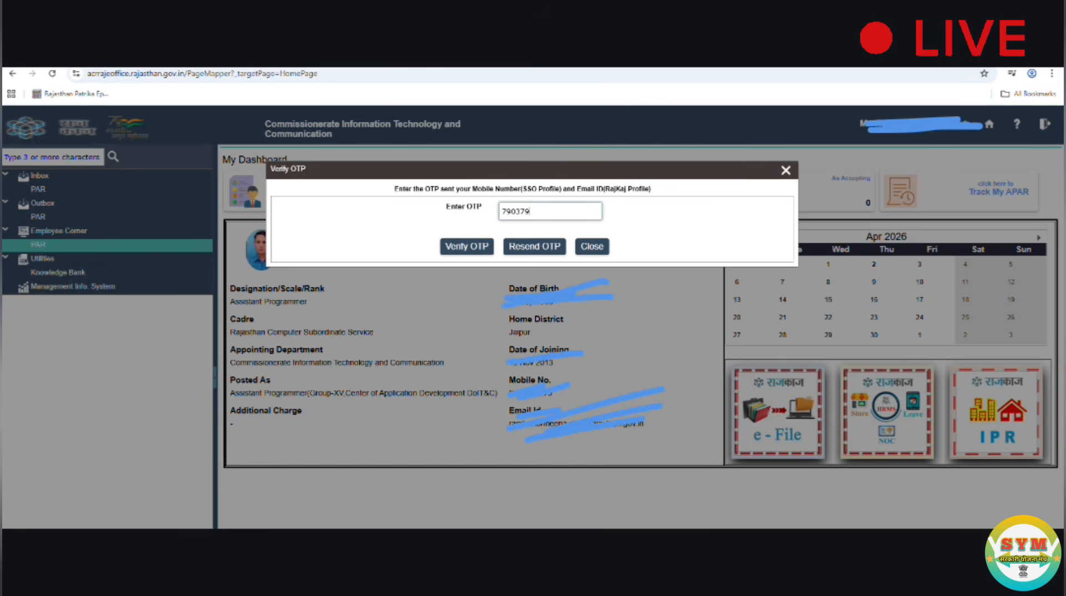
left_click_drag(444, 195, 617, 153)
mouse_move(363, 247)
left_mouse_down()
mouse_move(409, 253)
mouse_move(472, 224)
left_mouse_up()
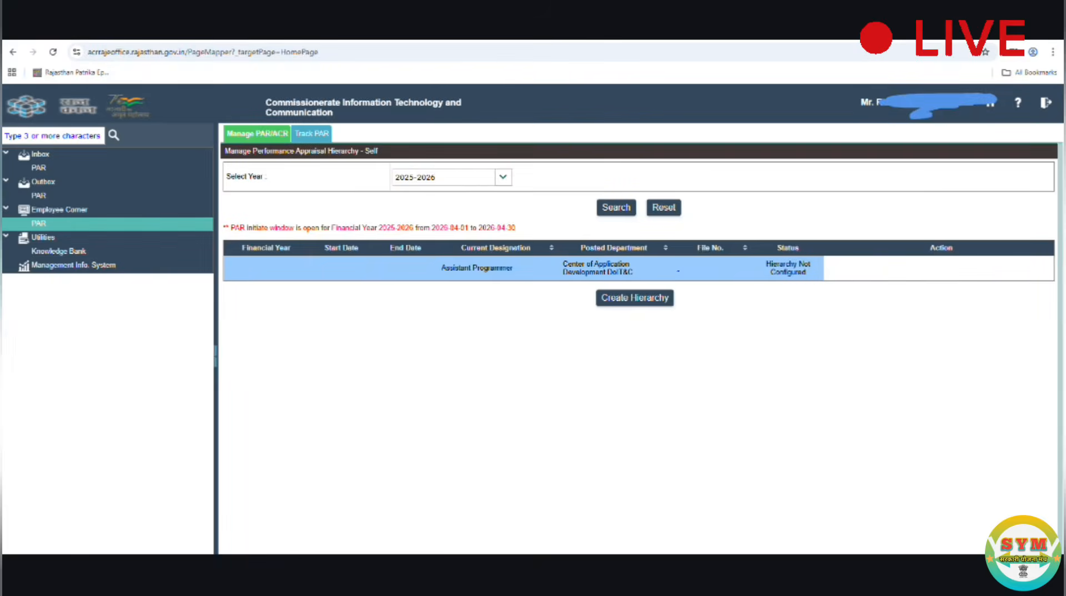
left_click_drag(439, 192, 537, 159)
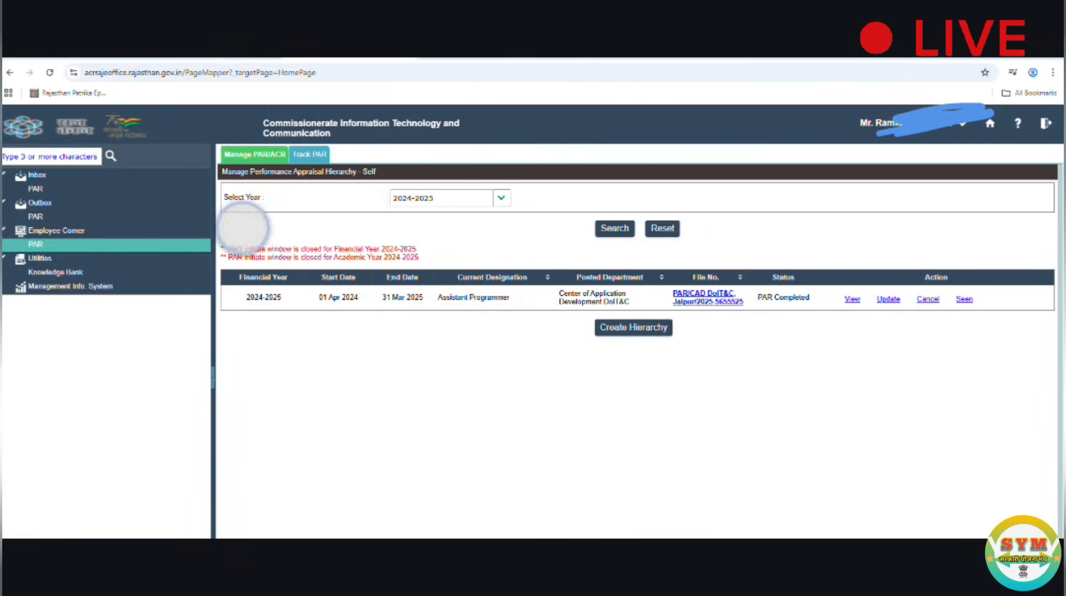
left_click_drag(240, 227, 459, 189)
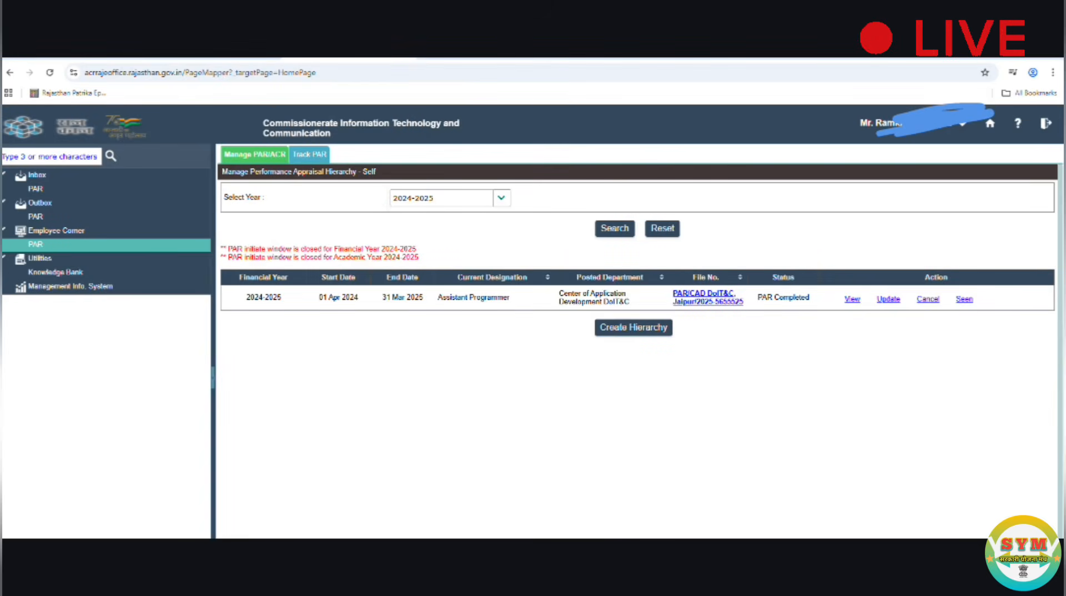
left_click_drag(409, 219, 494, 187)
left_click_drag(617, 218, 641, 227)
left_click_drag(268, 371, 392, 341)
left_click_drag(495, 356, 526, 348)
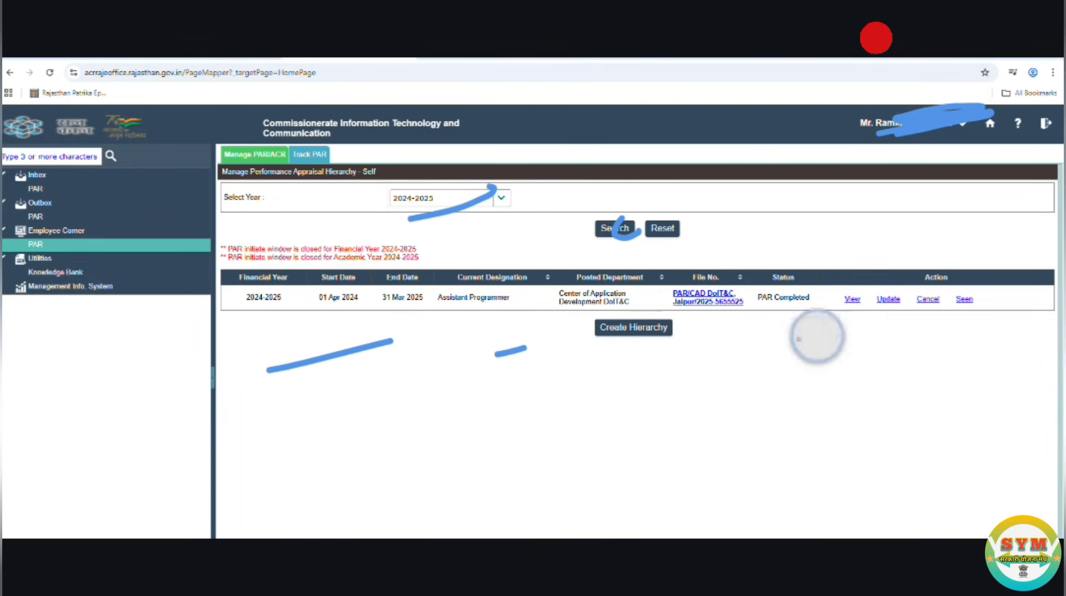
left_click_drag(798, 340, 936, 312)
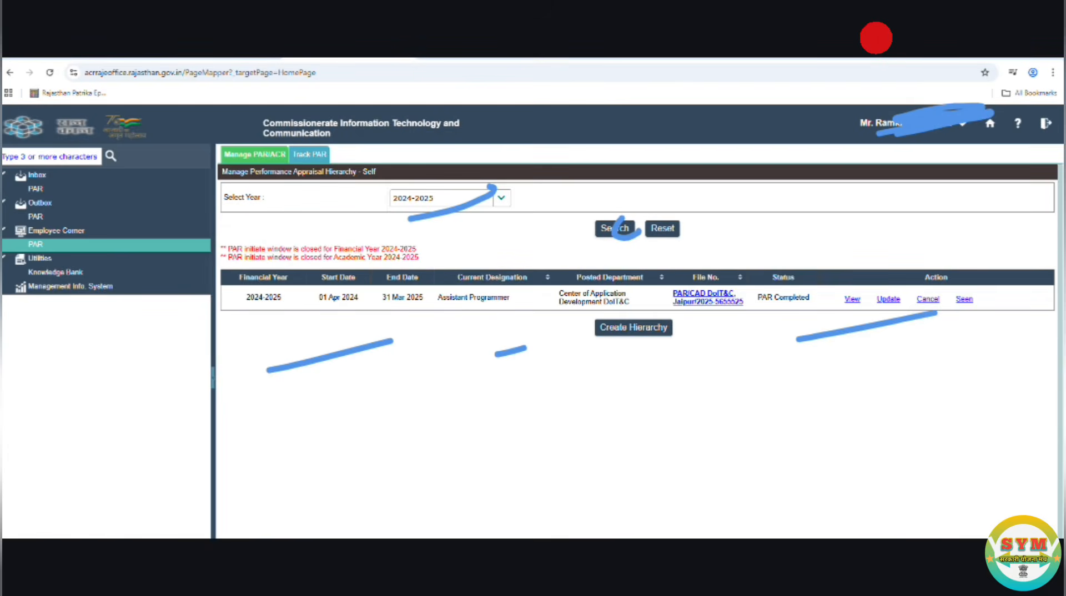
left_click_drag(721, 355, 735, 274)
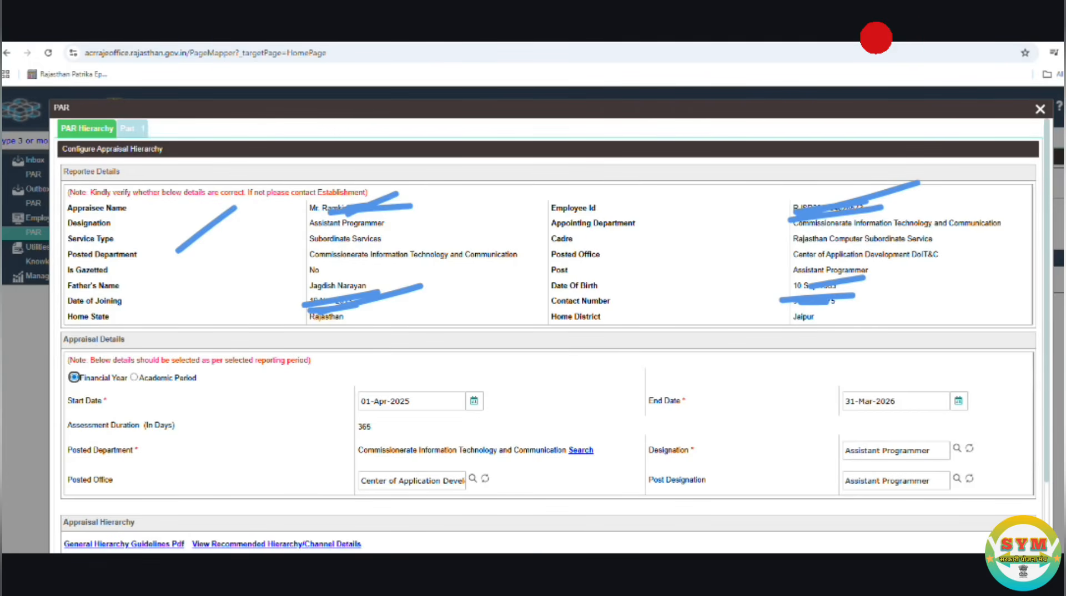
left_click(181, 454)
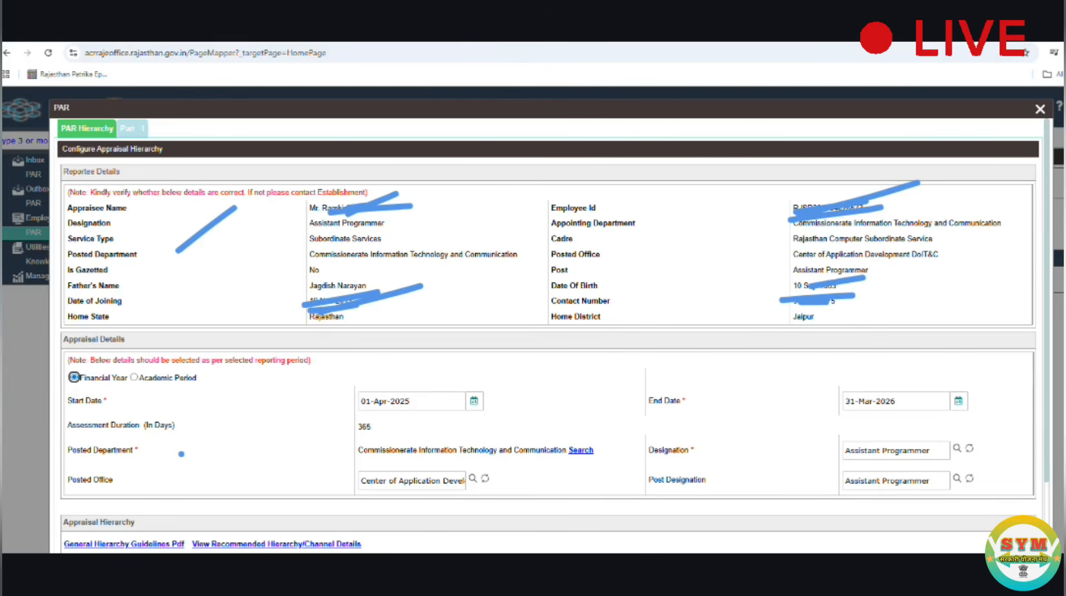
left_click_drag(220, 406, 316, 355)
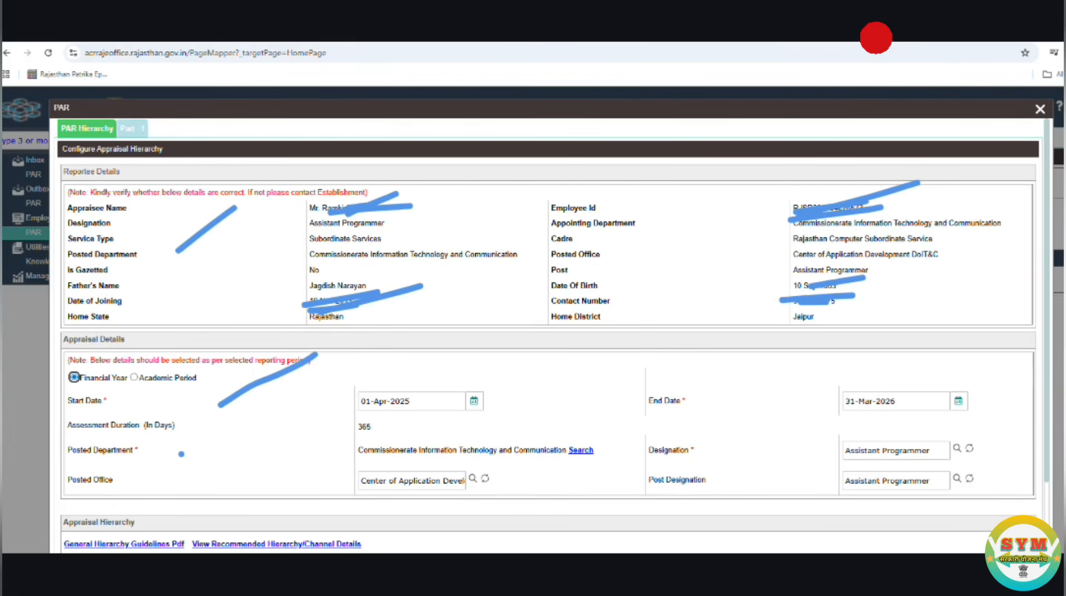
left_click(714, 398)
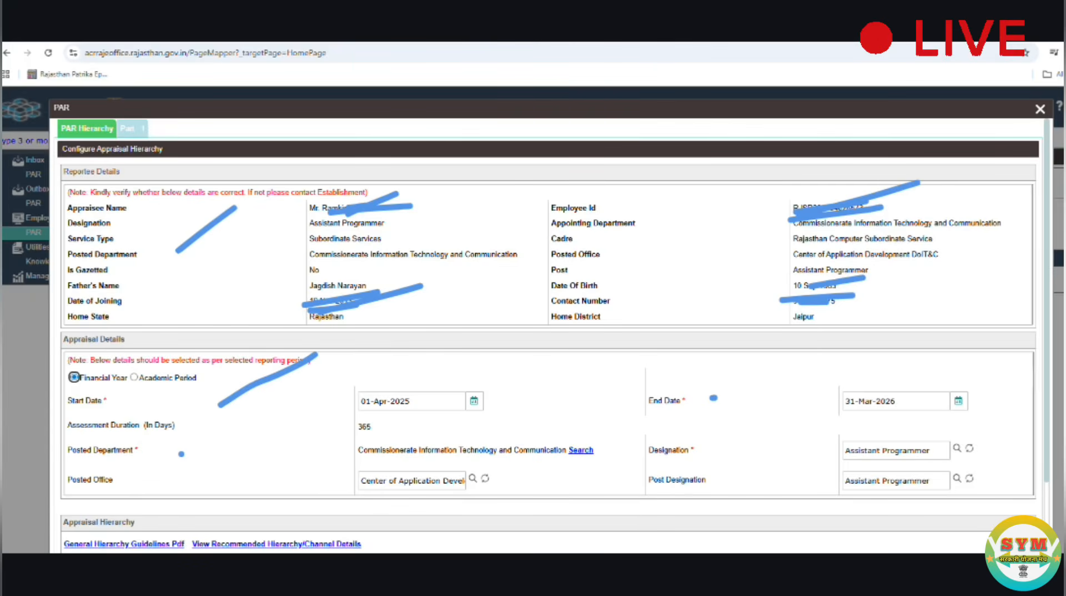
left_click_drag(173, 381, 203, 318)
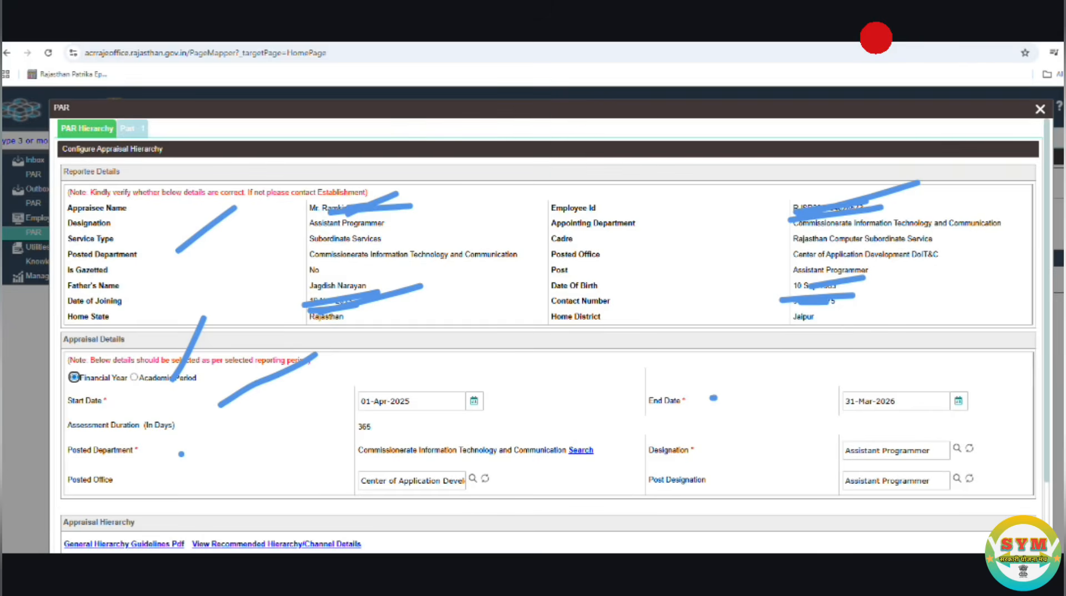
left_click_drag(257, 424, 303, 414)
mouse_move(267, 442)
left_mouse_down()
mouse_move(327, 455)
mouse_move(414, 452)
left_mouse_up()
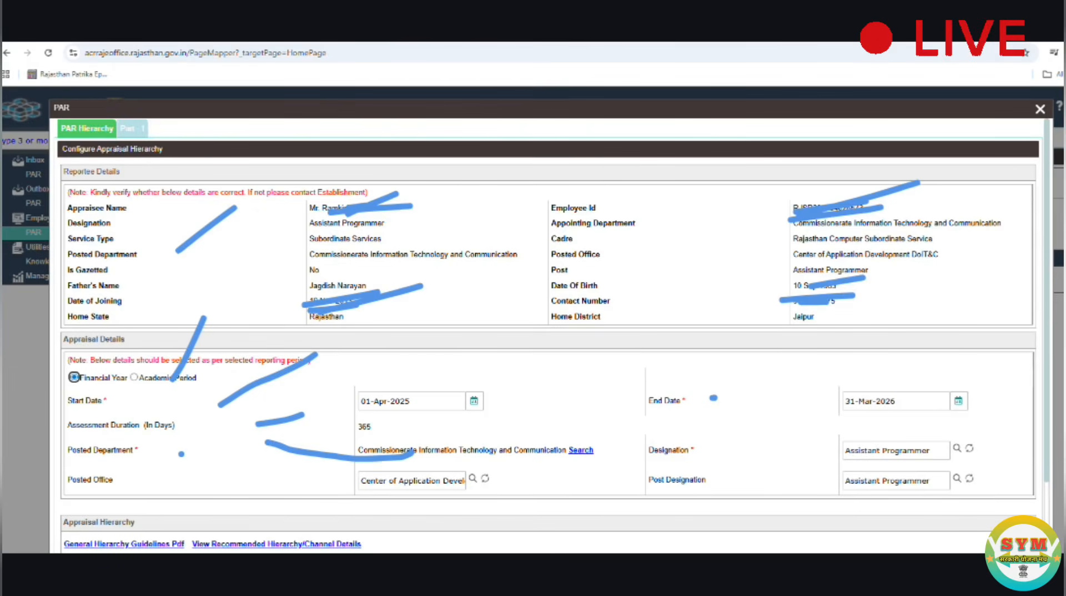
left_click_drag(729, 428, 766, 431)
left_click_drag(209, 499, 337, 466)
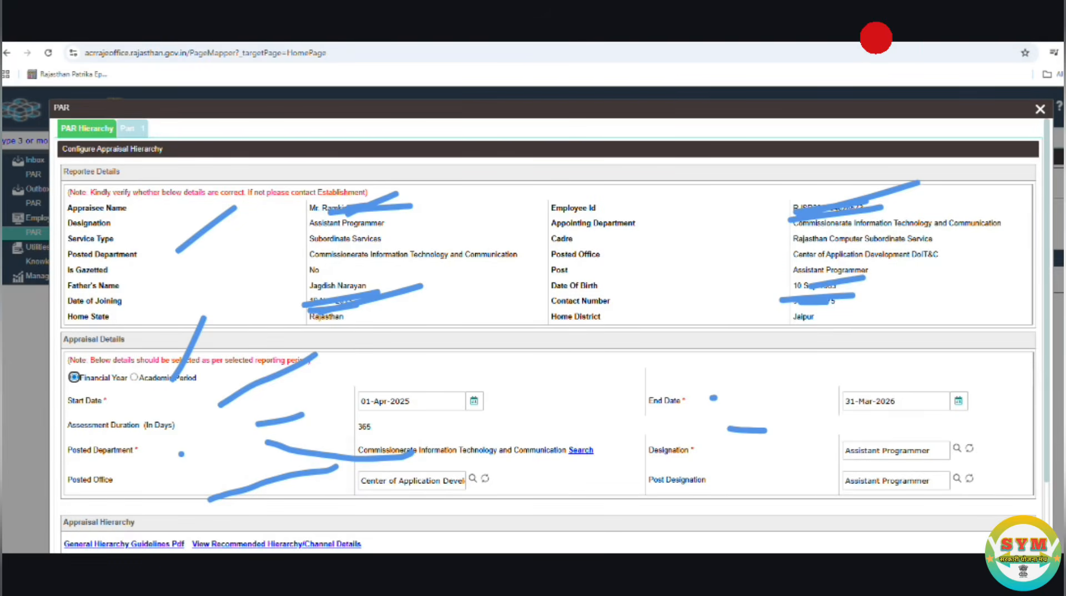
left_click_drag(590, 472, 635, 478)
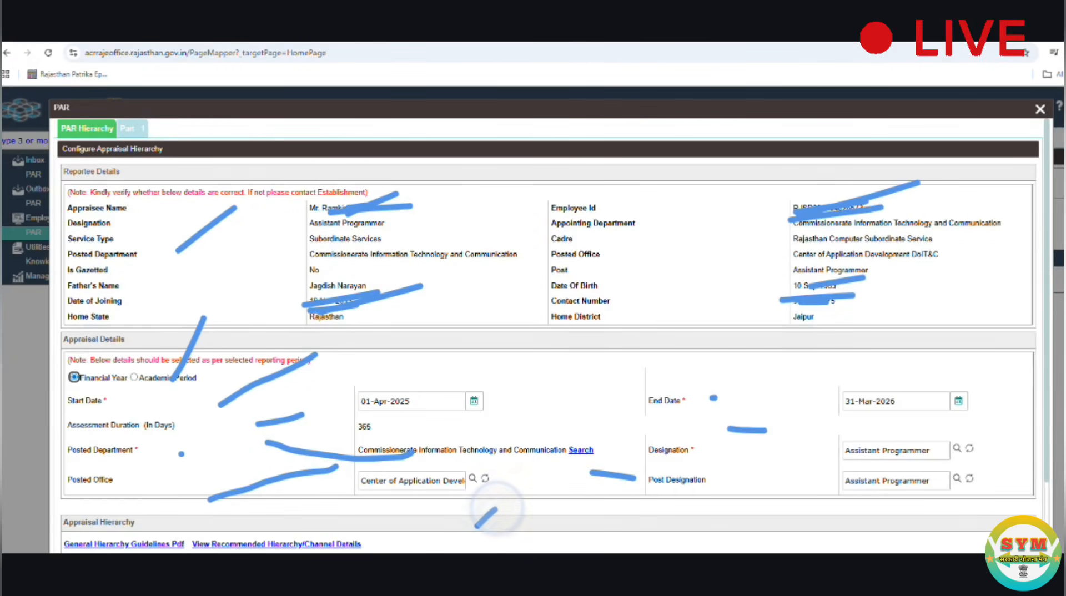
left_click_drag(495, 509, 476, 527)
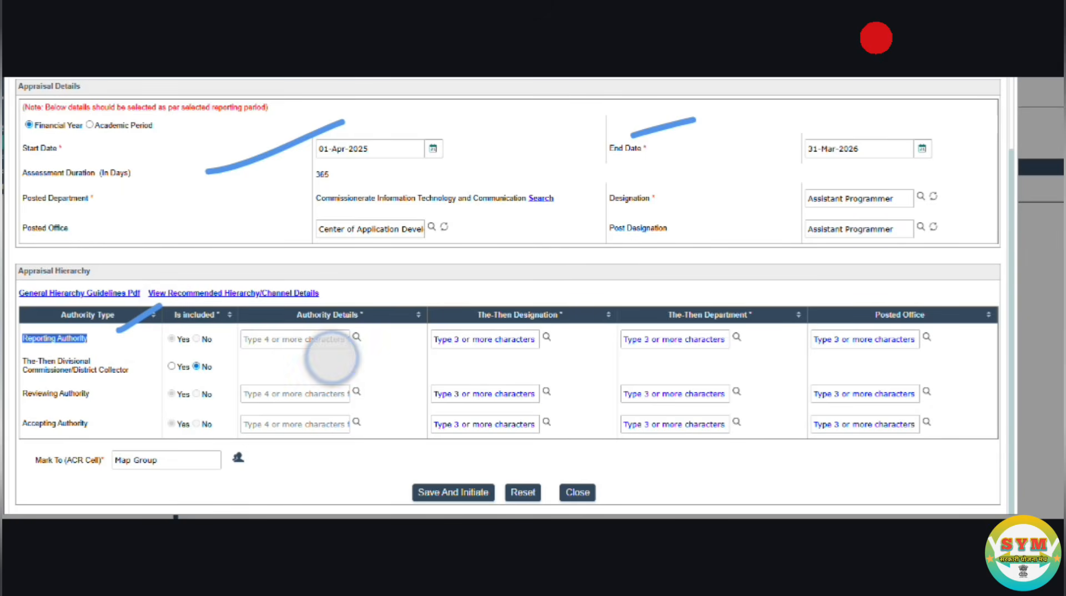
Mark the Reporting, Reviewing and Accepting Authority entries, the authority search control and the Mark To (ACR Cell) field in the blank Appraisal Hierarchy.
left_click_drag(322, 360, 454, 332)
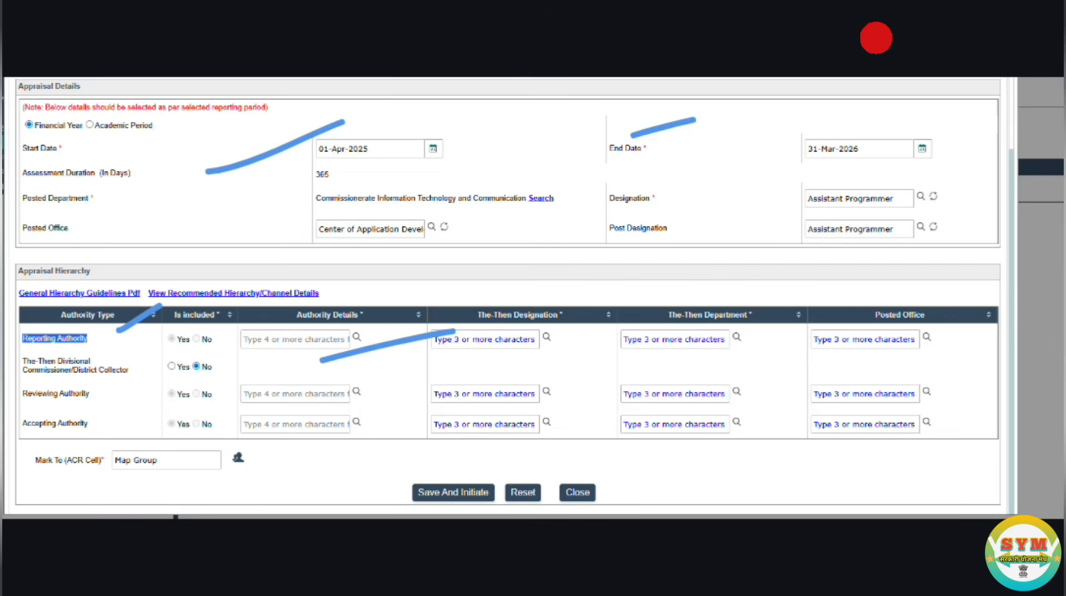
left_click(138, 406)
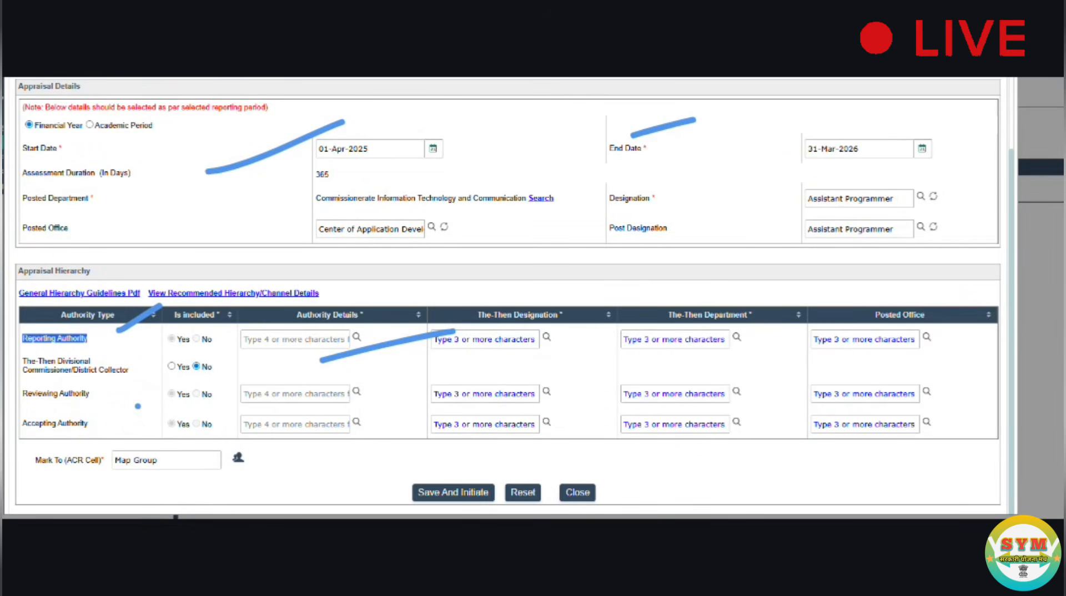
left_click_drag(127, 454, 153, 435)
left_click_drag(364, 342, 367, 340)
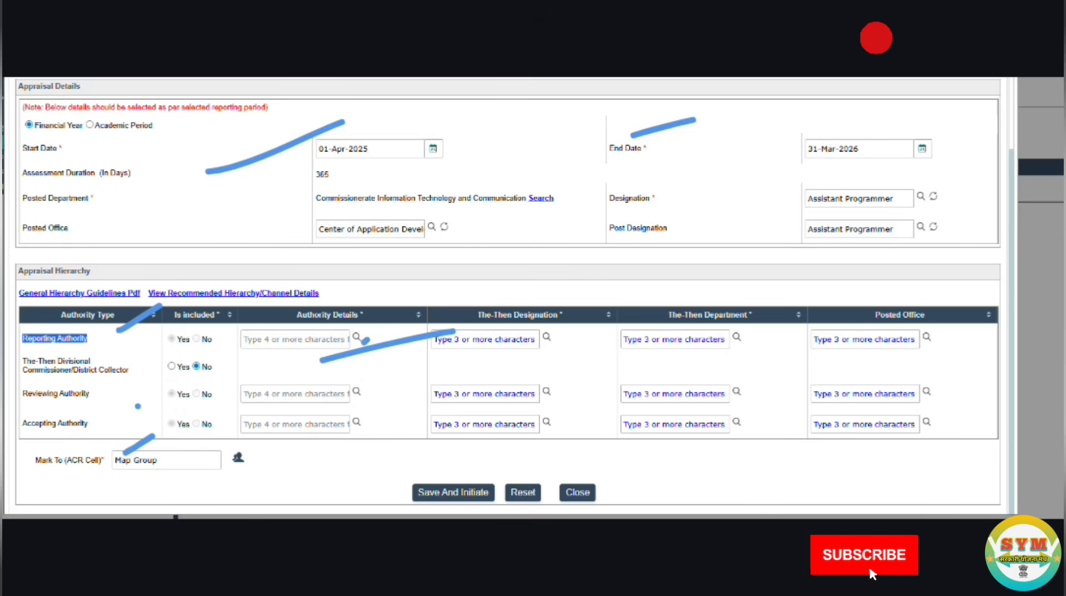
left_click(493, 357)
left_click_drag(181, 400, 218, 383)
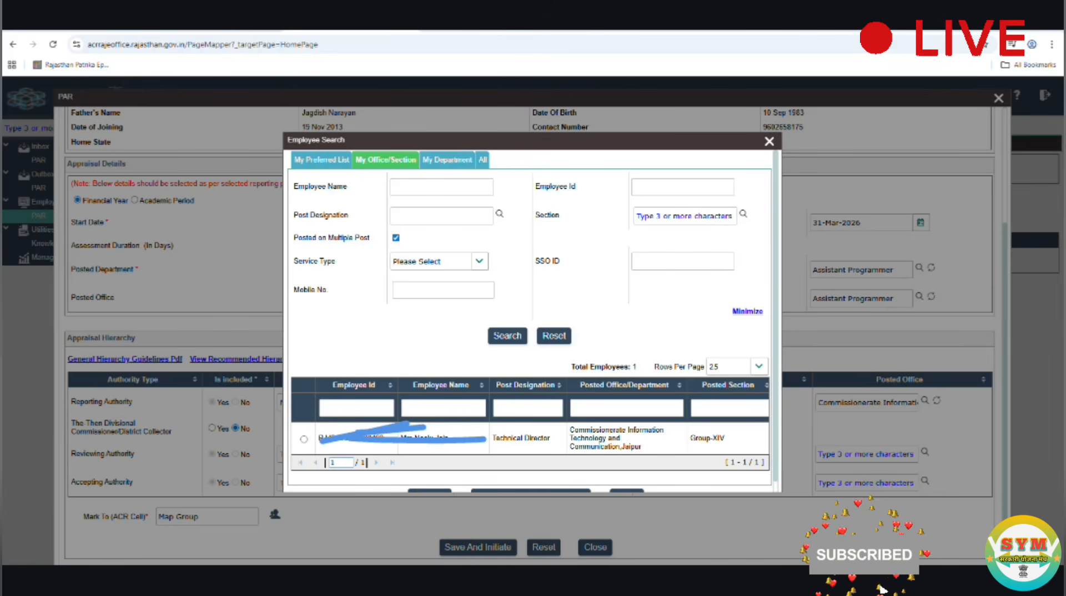
Mark the Employee Name, Employee Id, Section, Mobile No and SSO ID criteria in the Employee Search dialog.
left_click_drag(353, 189, 399, 173)
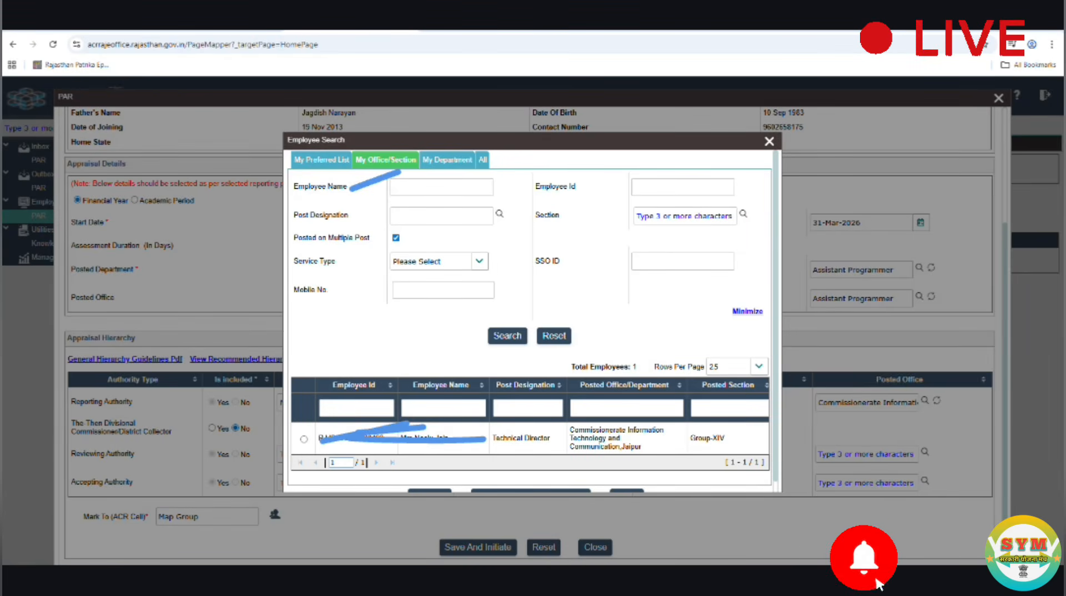
left_click_drag(646, 174, 686, 167)
left_click_drag(622, 211, 645, 206)
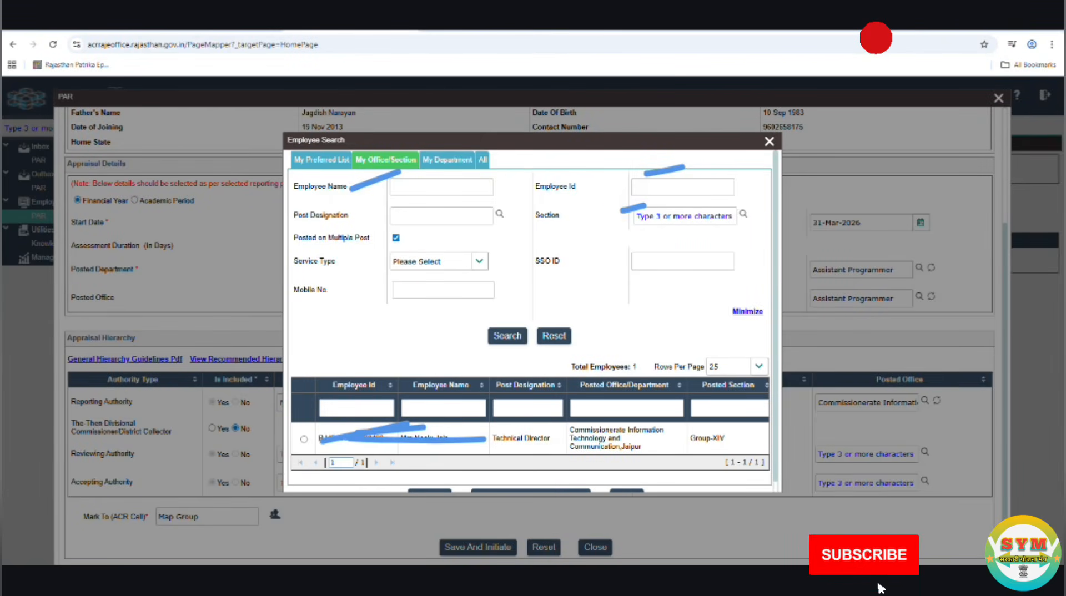
left_click_drag(387, 311, 434, 303)
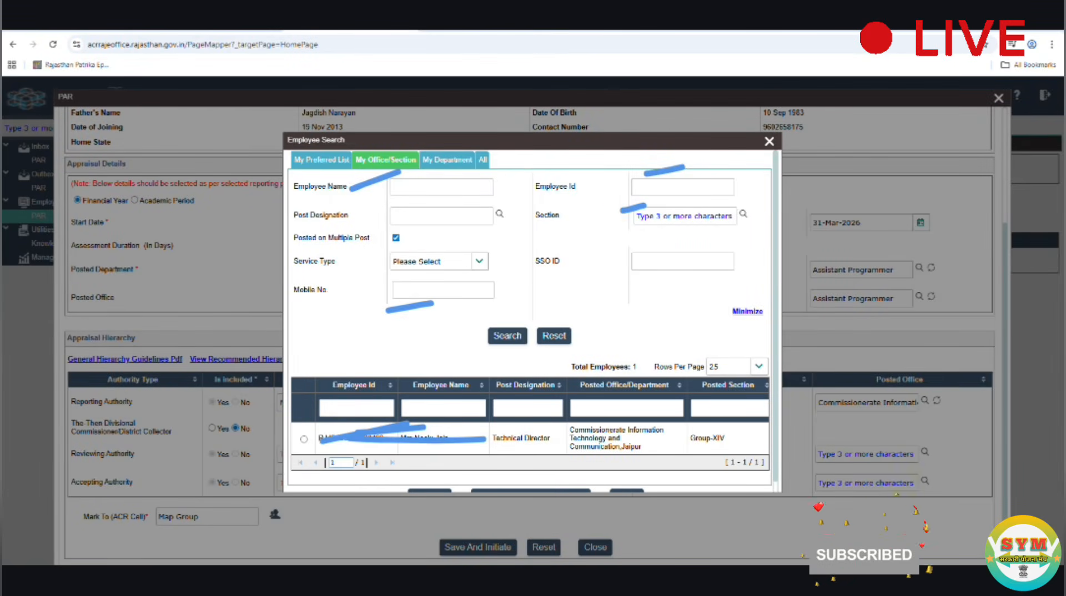
left_click_drag(662, 279, 692, 268)
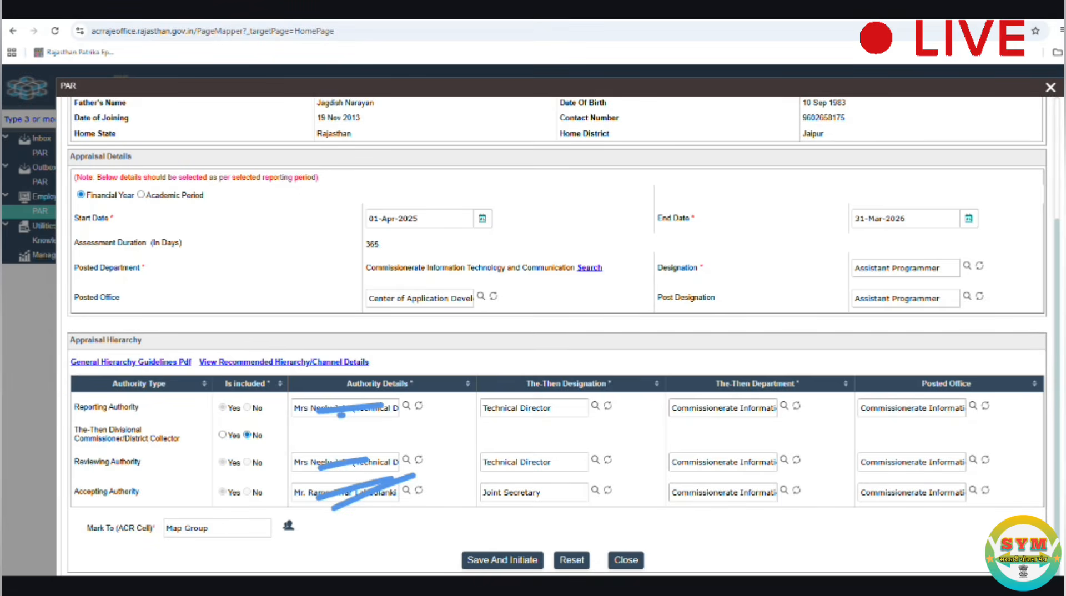
Mark the Reporting, Reviewing and Accepting Authority rows in the filled hierarchy and circle the group picker beside Mark To (ACR Cell).
left_click_drag(60, 412, 226, 380)
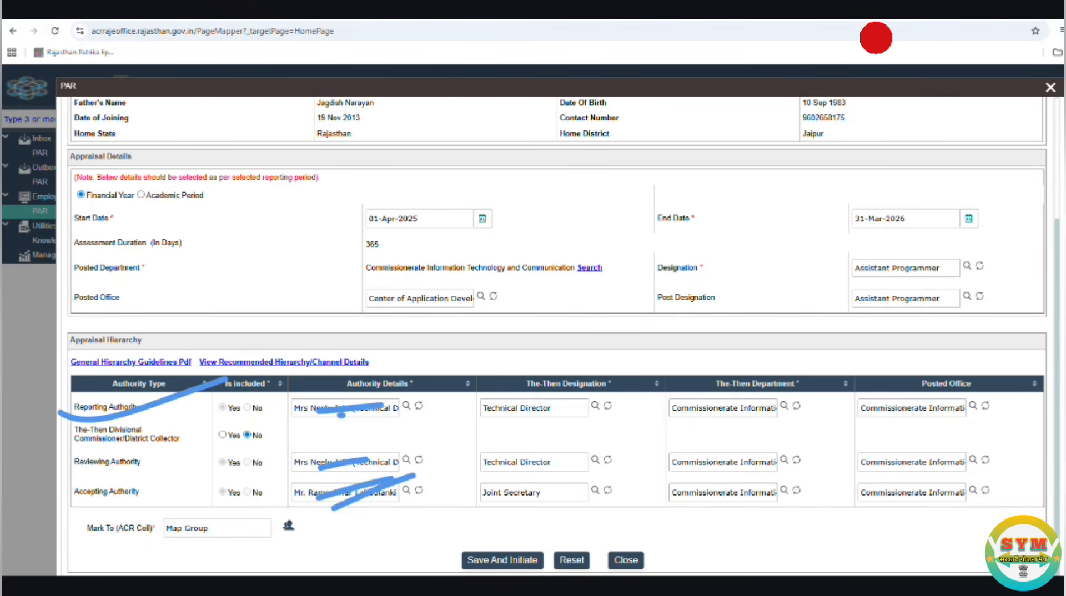
left_click_drag(86, 477, 198, 436)
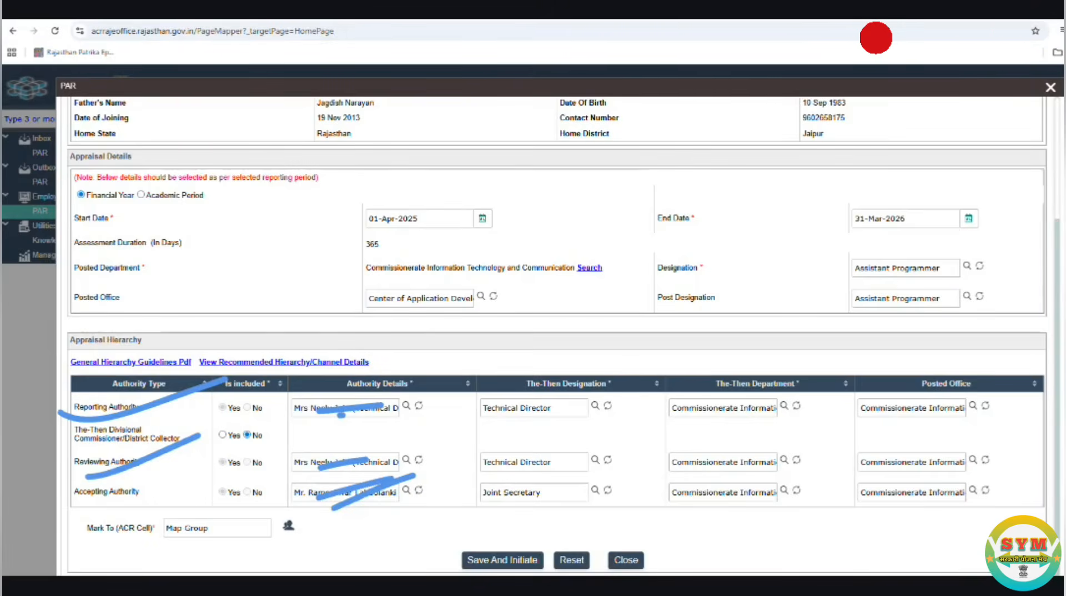
left_click_drag(81, 510, 140, 484)
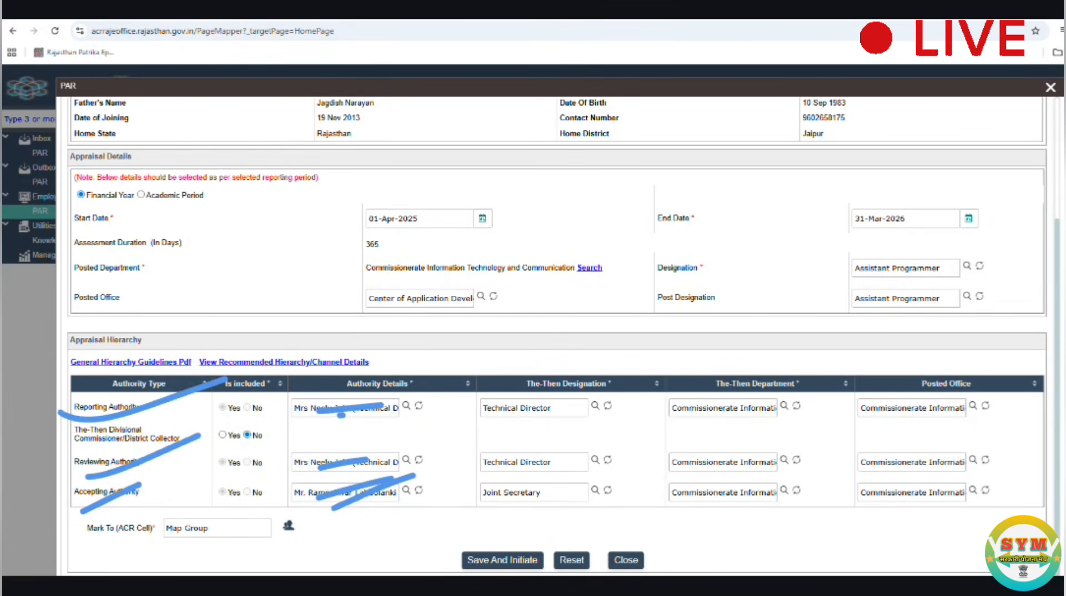
left_click_drag(95, 566, 170, 562)
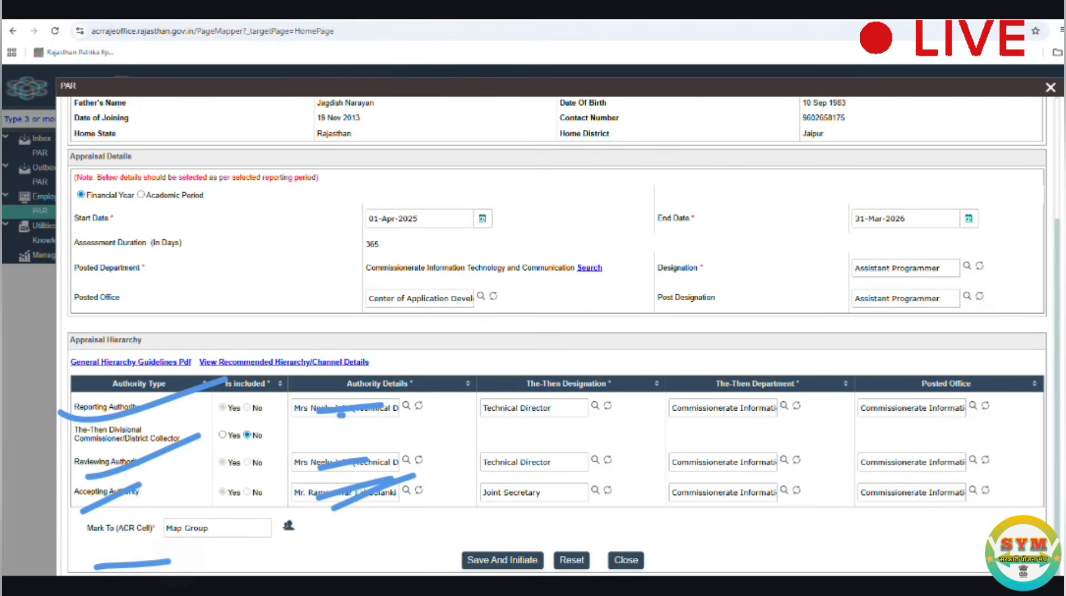
left_click_drag(288, 525, 306, 519)
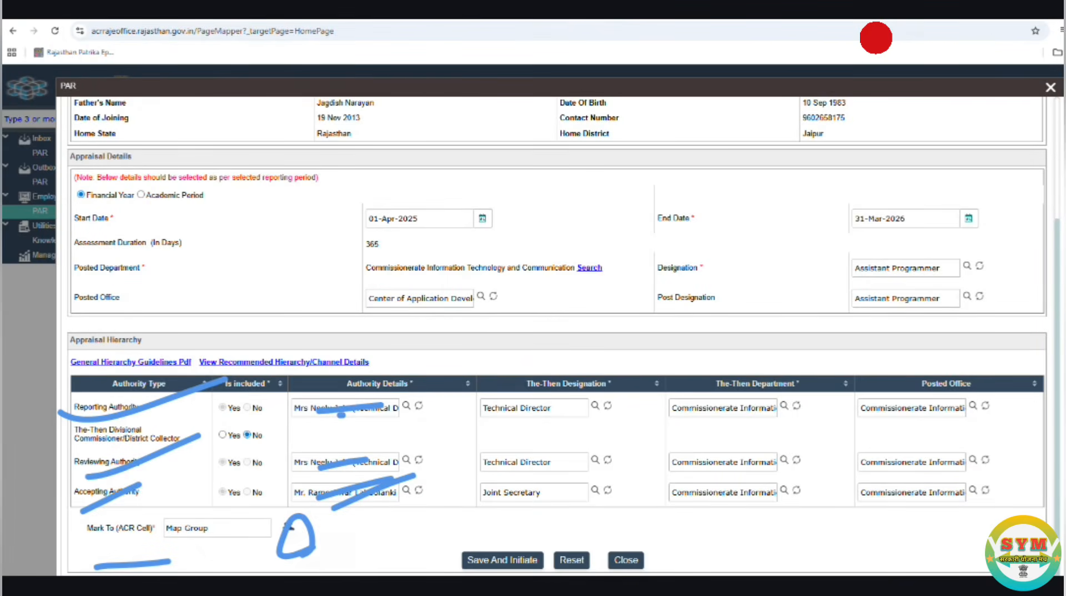
Advance to the Map Group screenshot and underline the DoIT&C ACR Cell group.
key("Right")
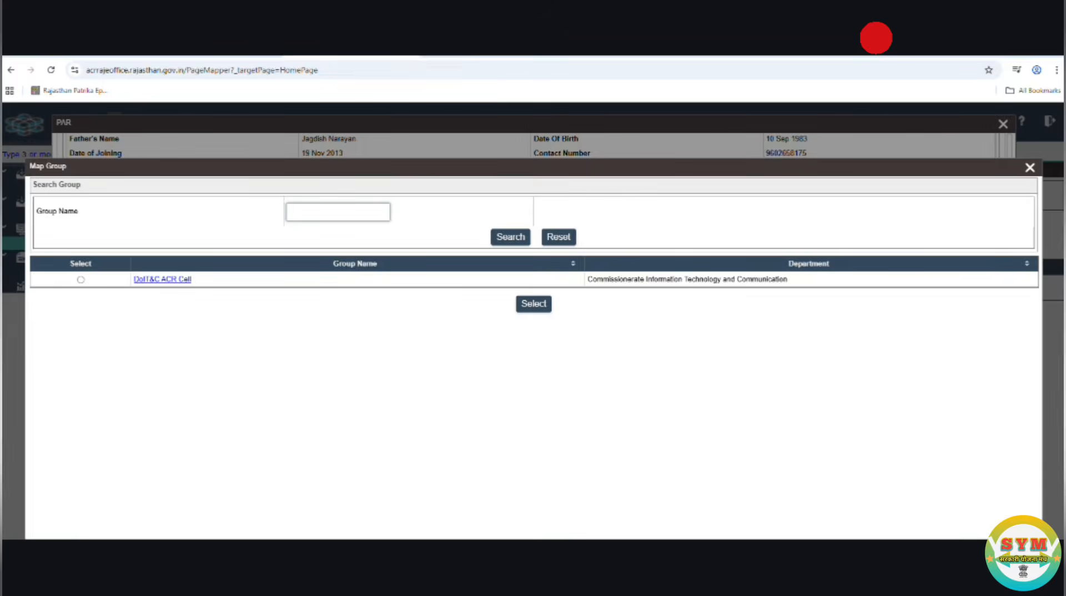
left_click_drag(62, 328, 191, 308)
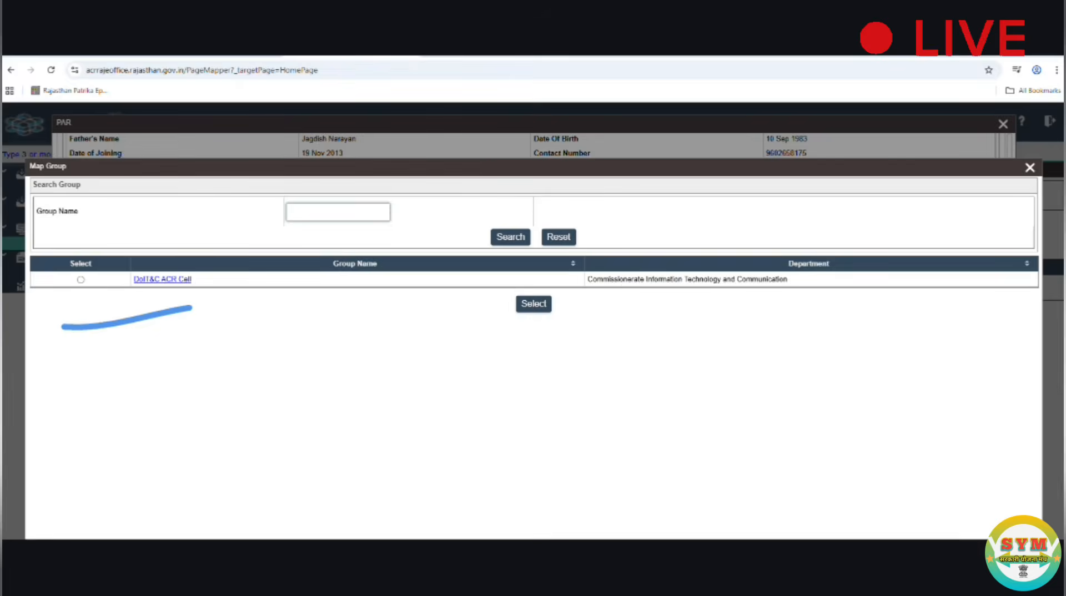
left_click_drag(744, 150, 897, 155)
left_click_drag(97, 317, 192, 300)
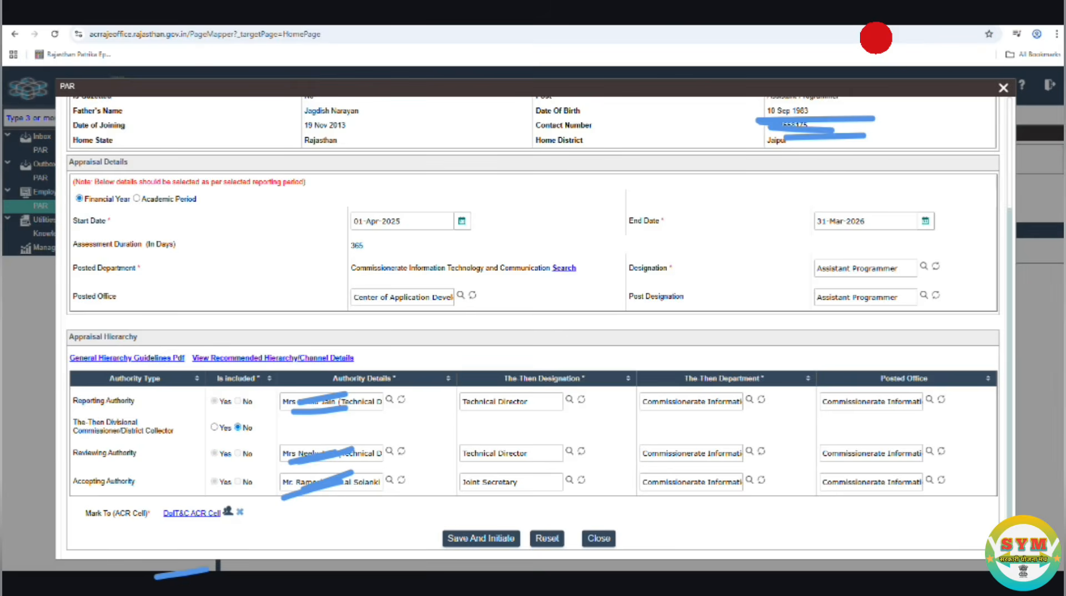
Mark the authority rows and the assigned ACR Cell in the completed hierarchy, and circle Save And Initiate.
mouse_move(78, 384)
left_mouse_down()
mouse_move(109, 410)
mouse_move(256, 341)
left_mouse_up()
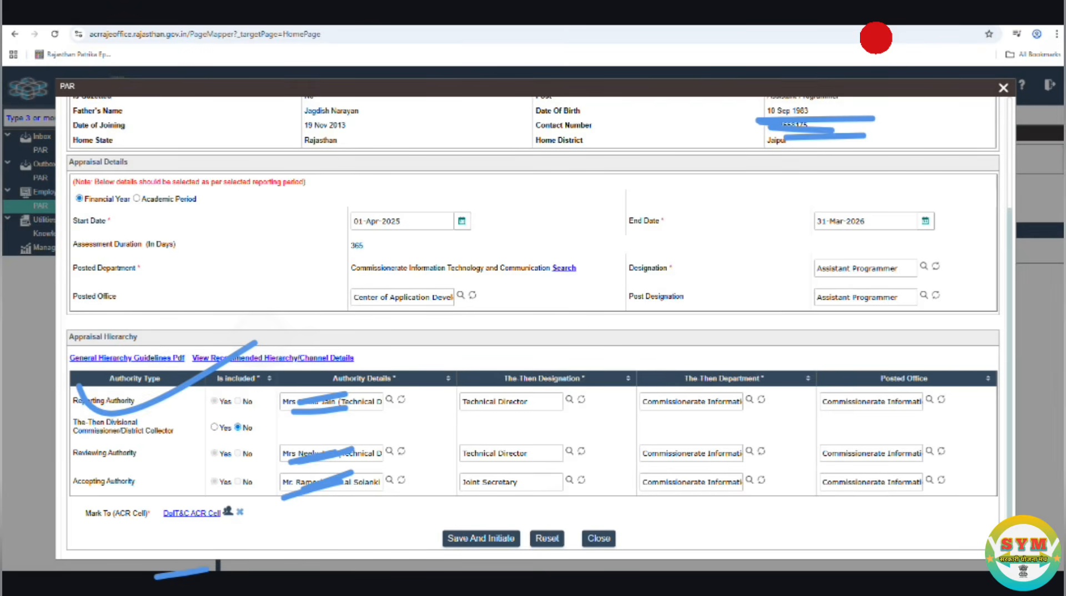
left_click_drag(158, 457, 201, 430)
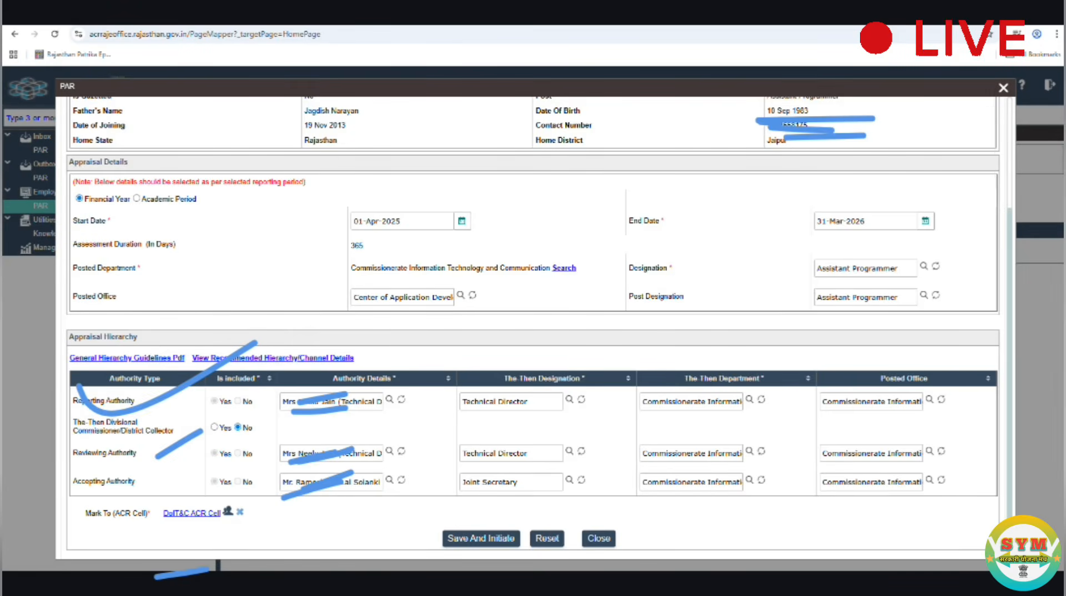
left_click(62, 529)
mouse_move(358, 594)
left_mouse_down()
mouse_move(500, 506)
mouse_move(522, 578)
left_mouse_up()
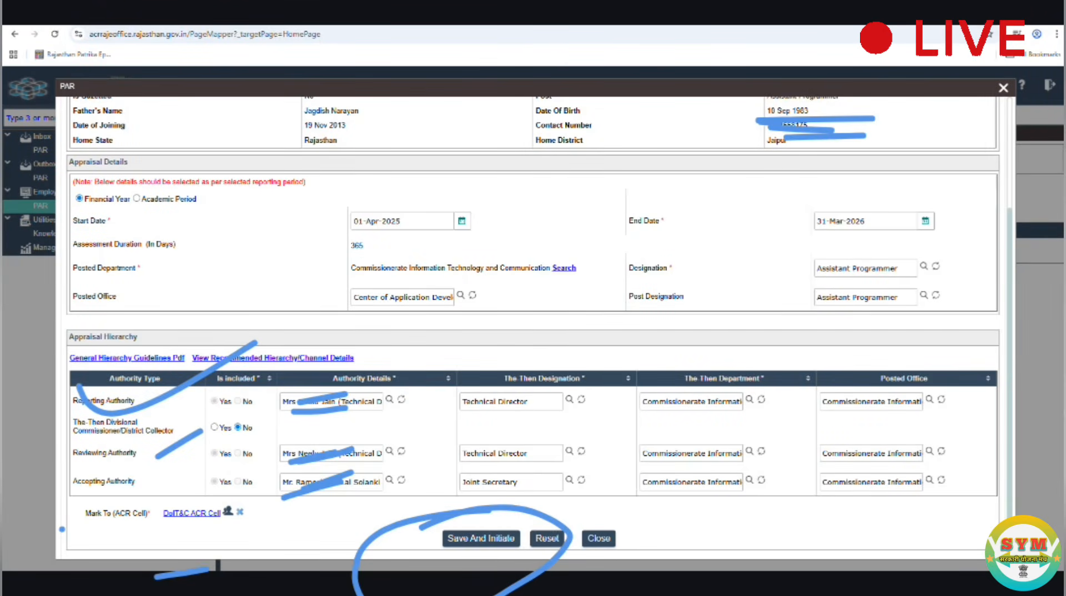
key("Escape")
mouse_move(76, 385)
left_mouse_down()
mouse_move(96, 405)
mouse_move(256, 342)
left_mouse_up()
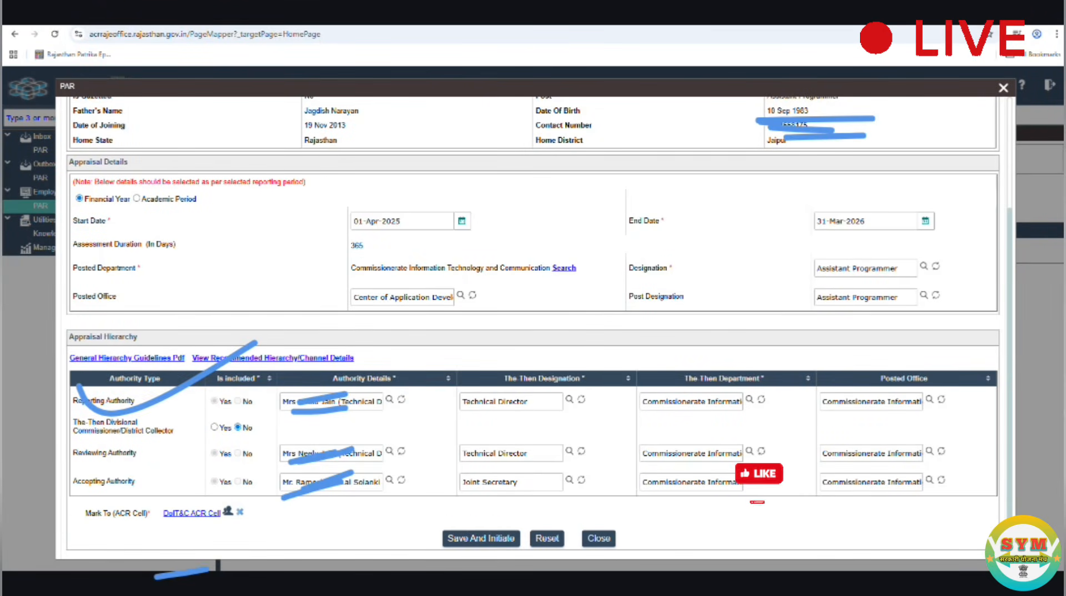
left_click_drag(157, 456, 201, 430)
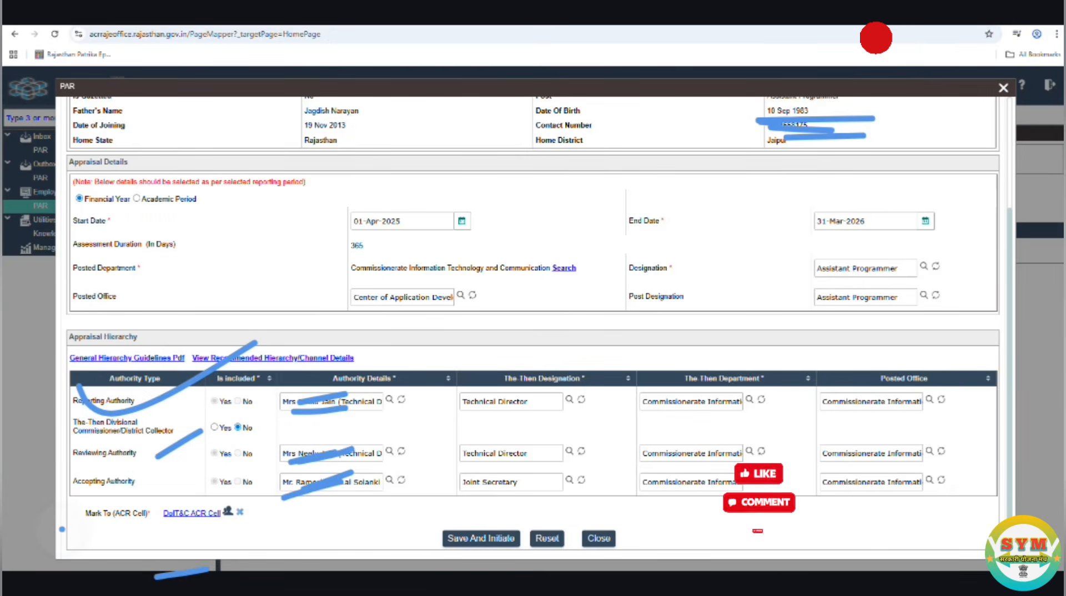
mouse_move(490, 510)
left_mouse_down()
mouse_move(566, 532)
mouse_move(421, 529)
left_mouse_up()
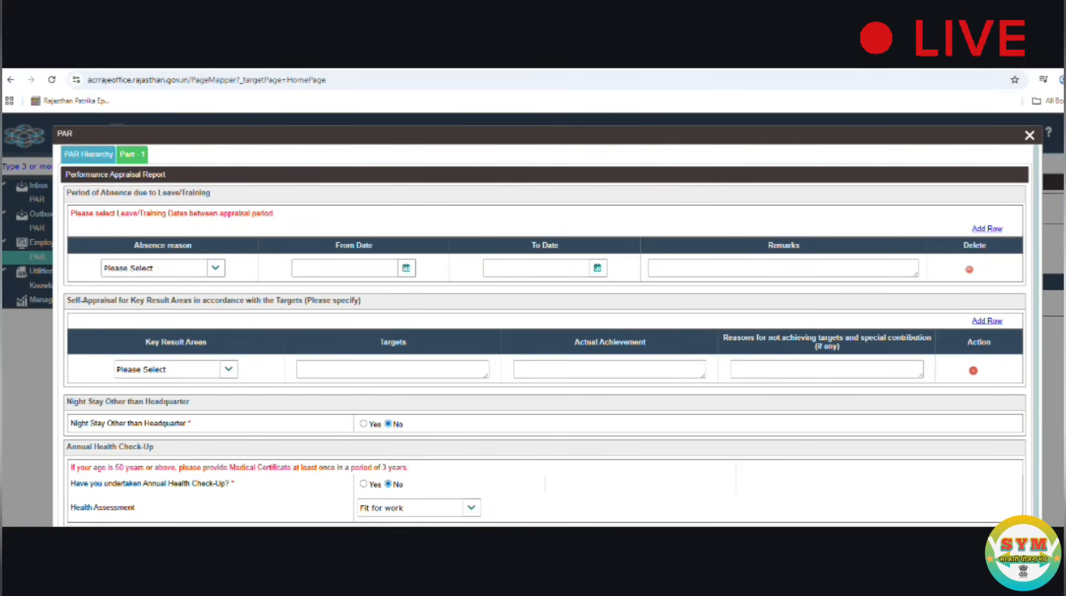
Mark Part-1 of the Performance Appraisal Report, its Period of Absence and Self-Appraisal sections, and the Key Result Areas field.
left_click_drag(159, 145, 295, 95)
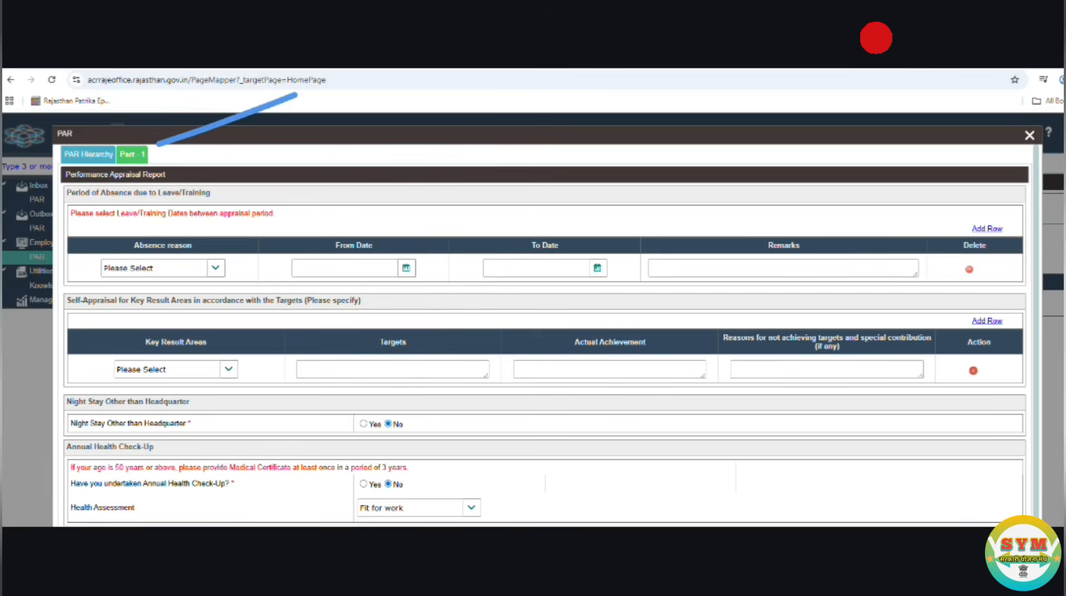
left_click_drag(274, 200, 385, 189)
left_click_drag(419, 317, 616, 284)
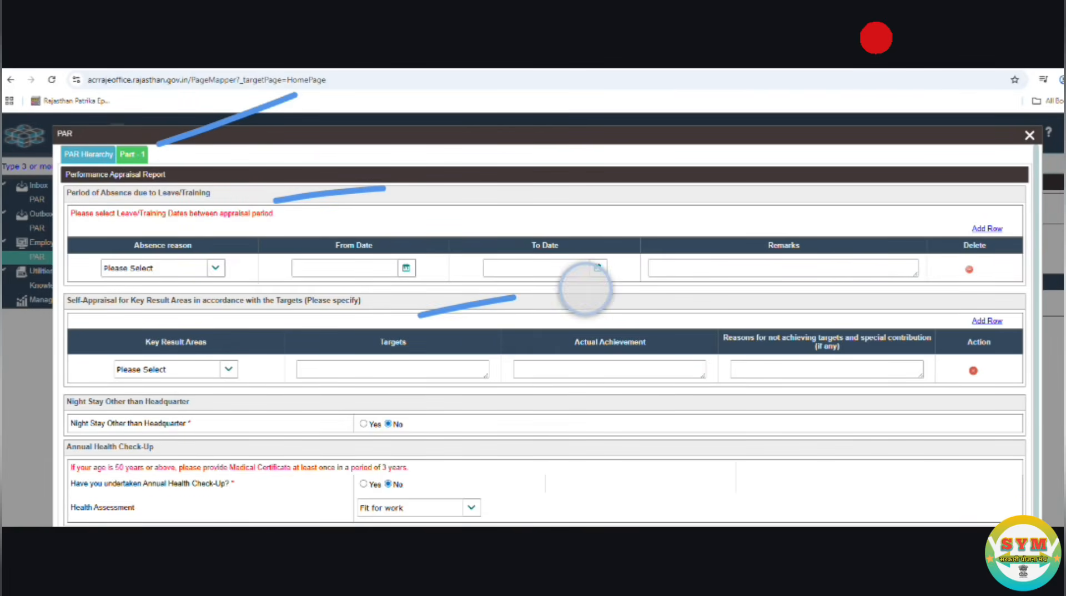
left_click_drag(250, 383, 329, 366)
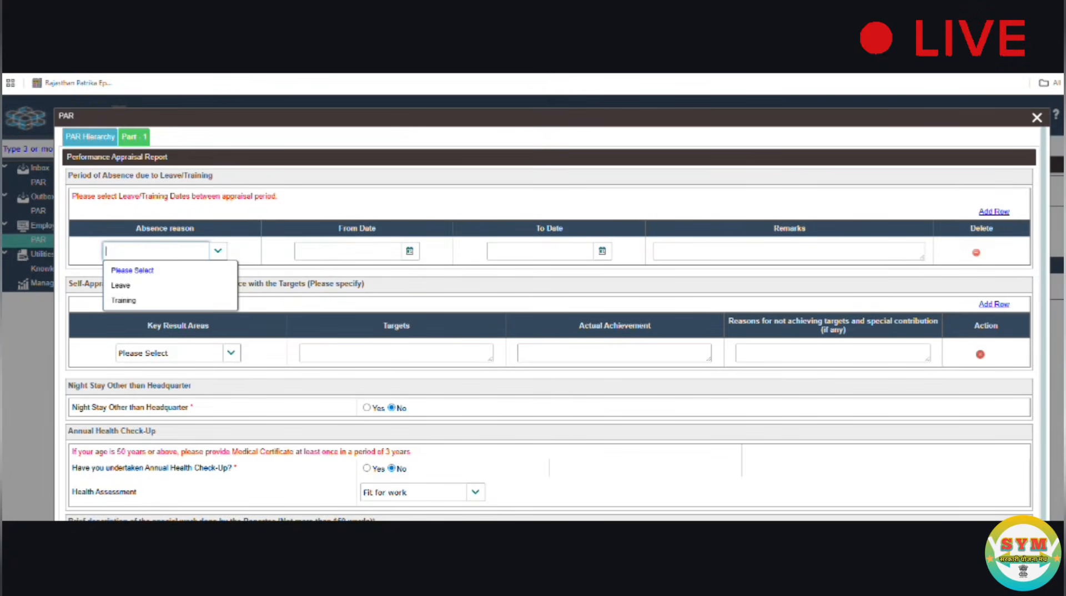
Mark the Leave absence reason and the absence dates, and the Annual Health Check-Up question.
left_click_drag(184, 284, 300, 236)
left_click_drag(382, 302, 589, 272)
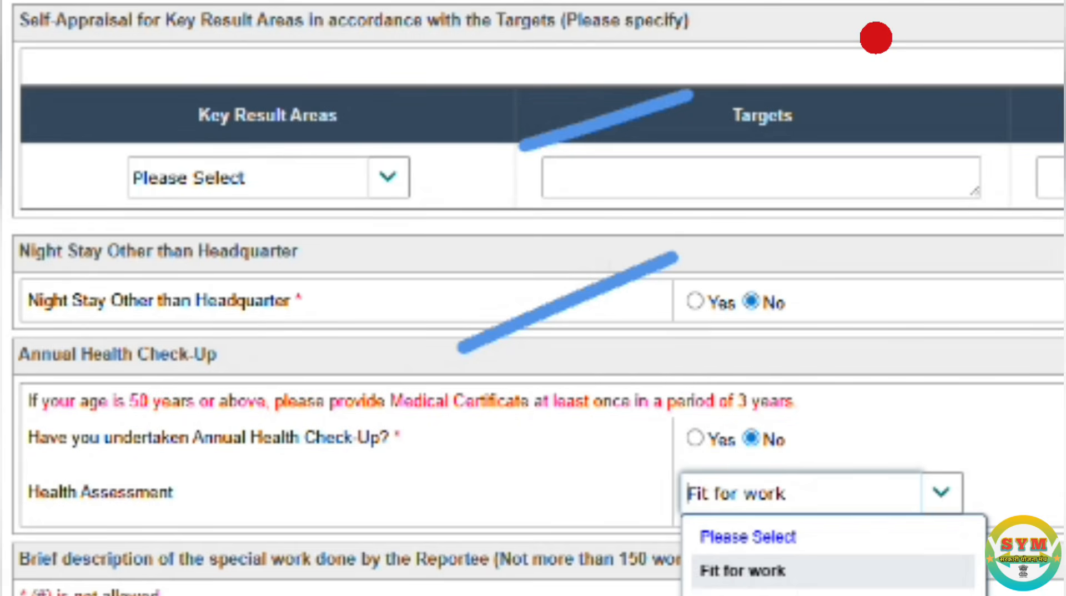
left_click_drag(500, 453, 623, 354)
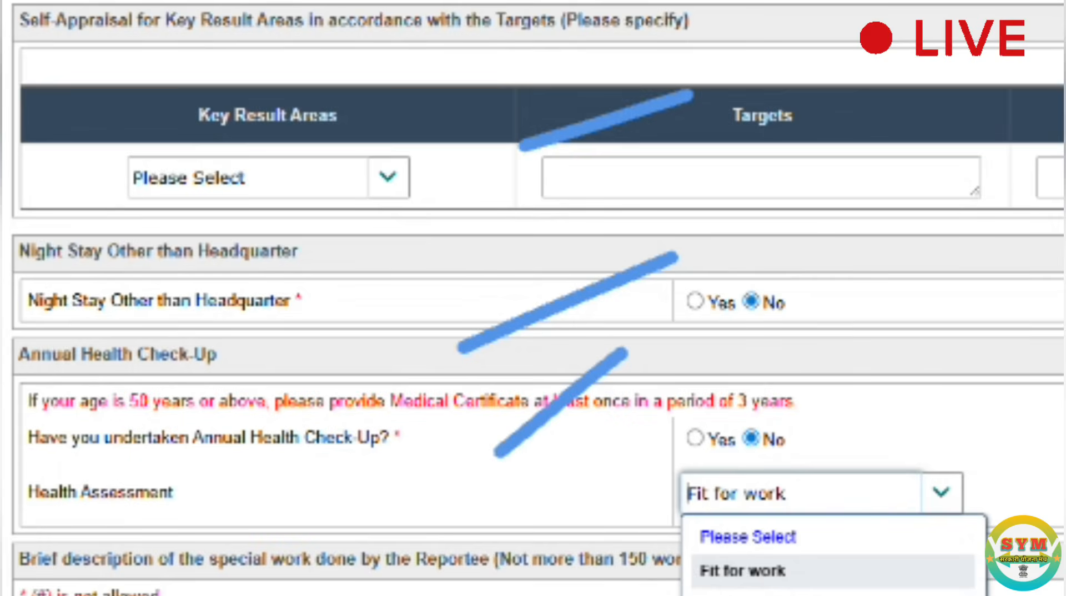
left_click_drag(1064, 378, 917, 492)
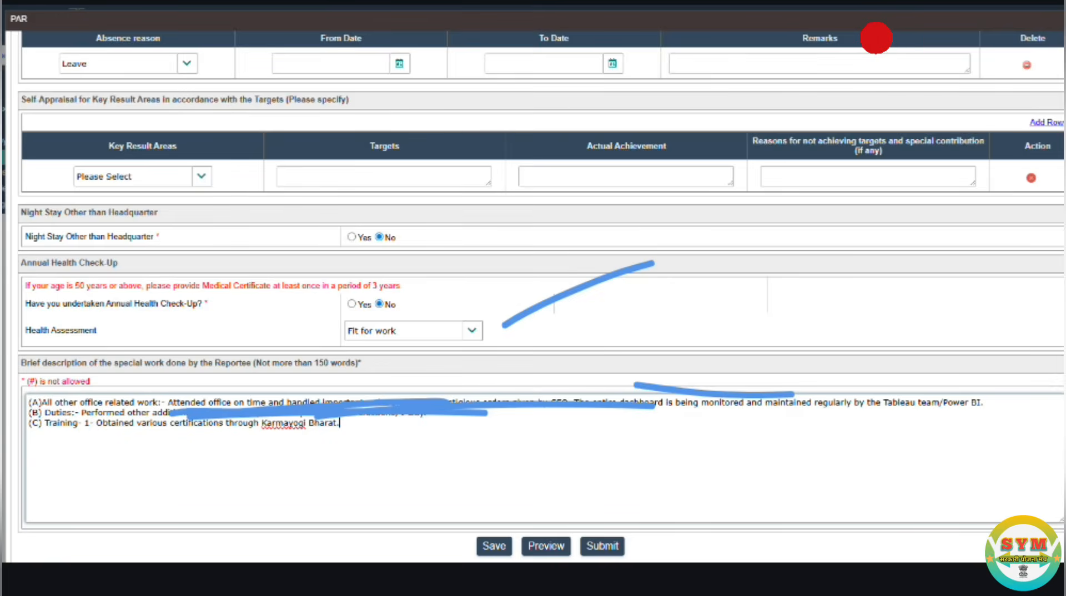
Underline the special work description heading and the space below the sample text in its box.
left_click_drag(272, 387, 407, 360)
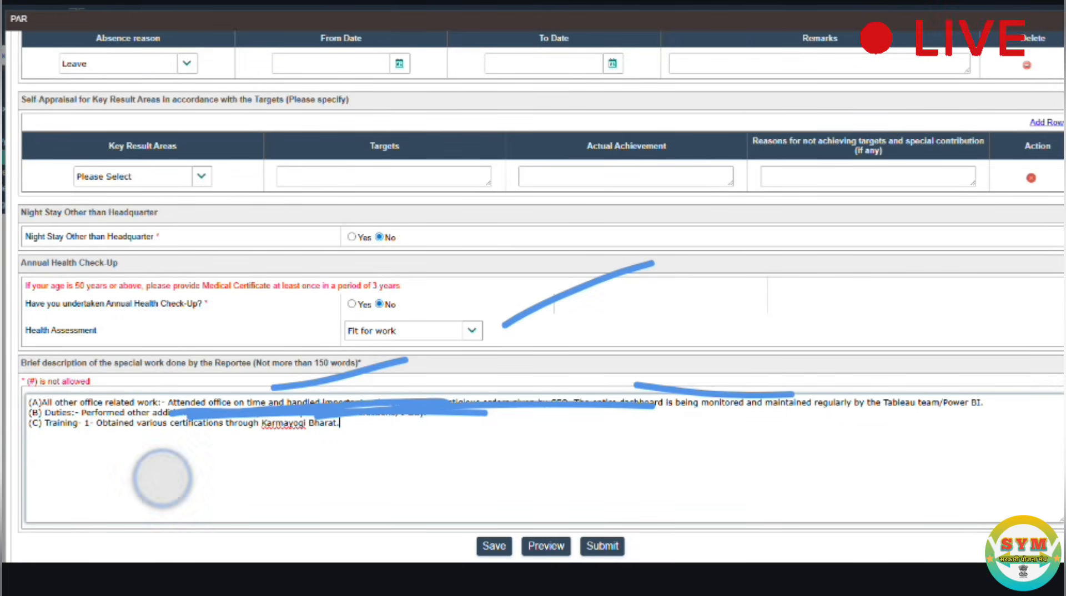
left_click_drag(161, 477, 251, 477)
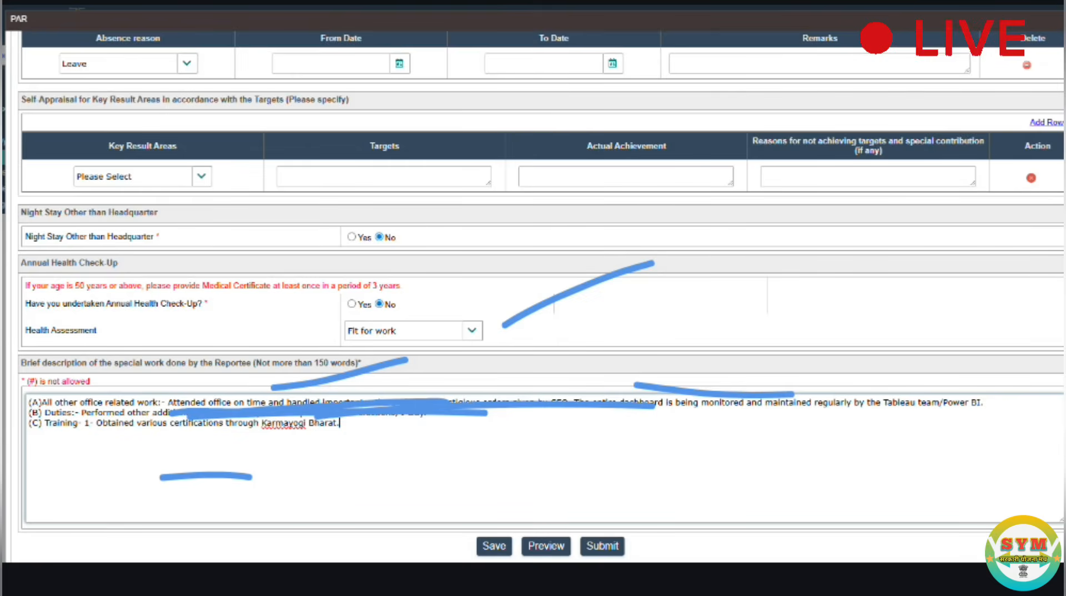
left_click_drag(239, 479, 256, 476)
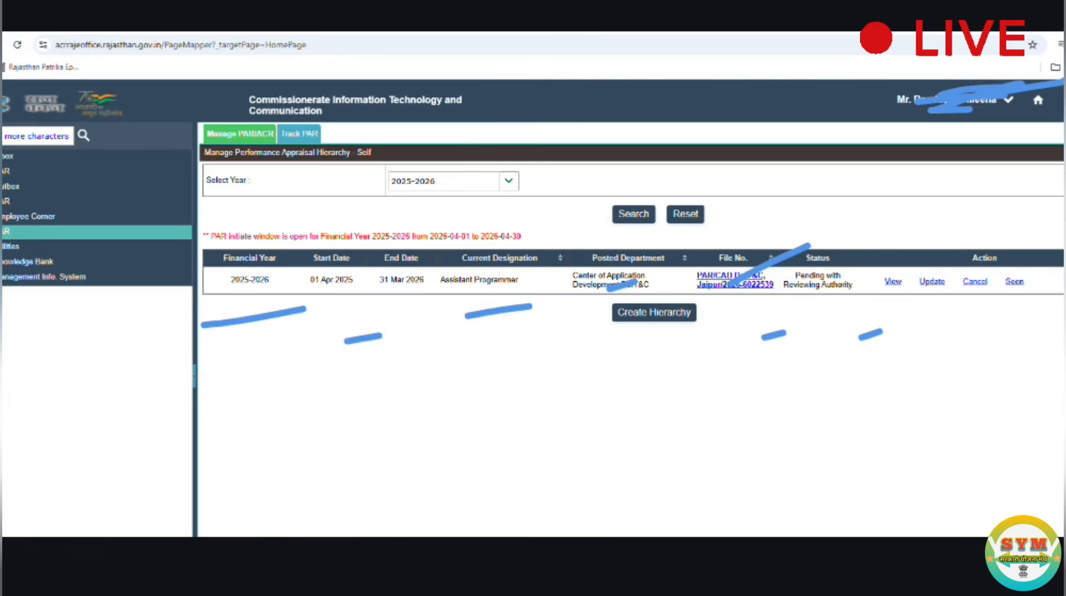
Underline the Status and Action entries of the 2025-2026 appraisal record.
left_click_drag(768, 364, 855, 333)
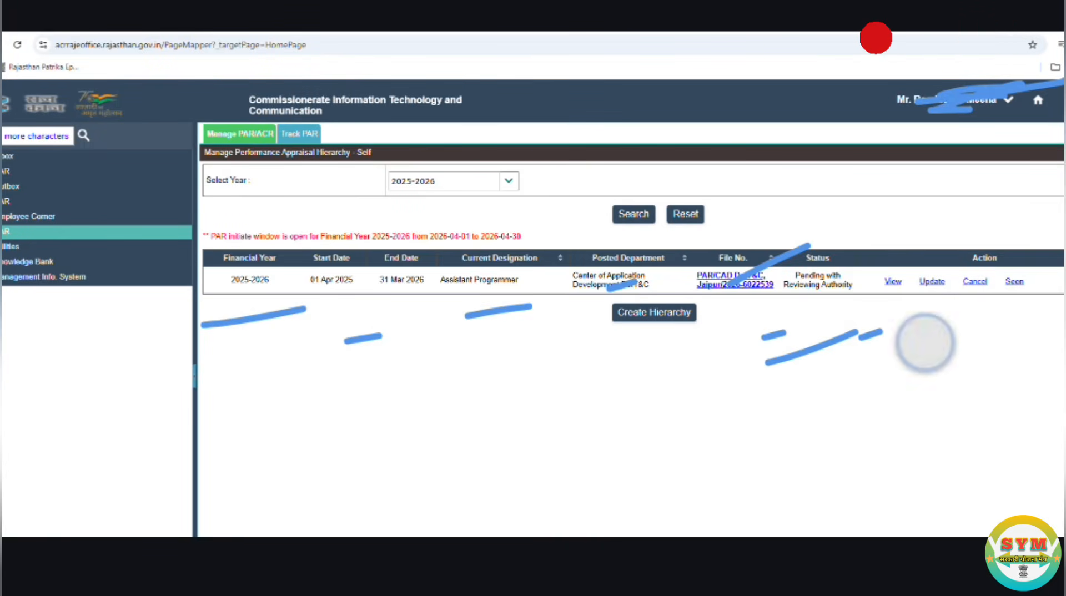
left_click_drag(923, 341, 982, 330)
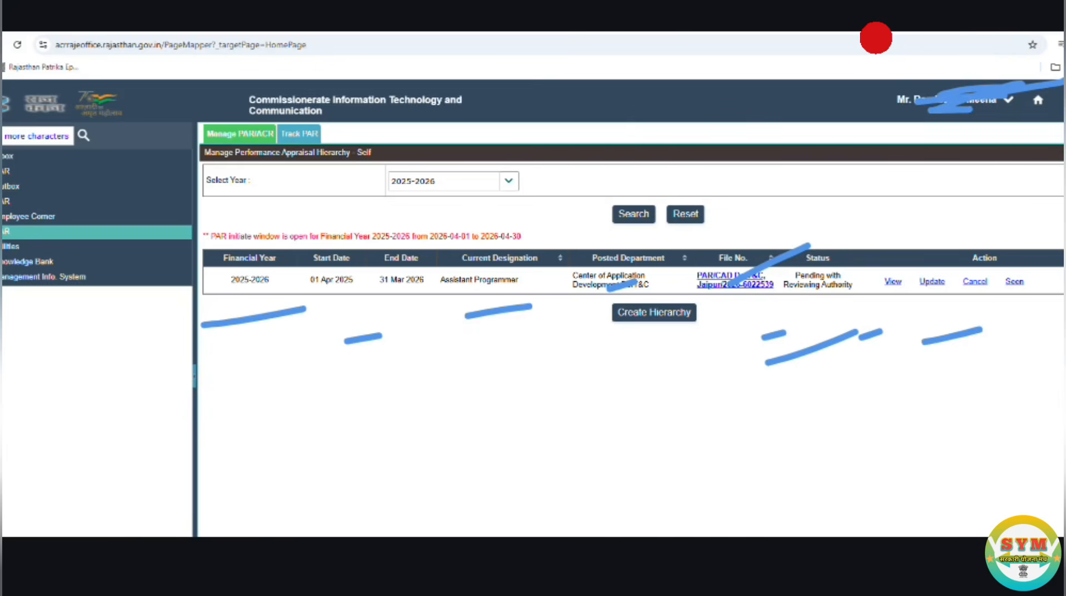
left_click(325, 436)
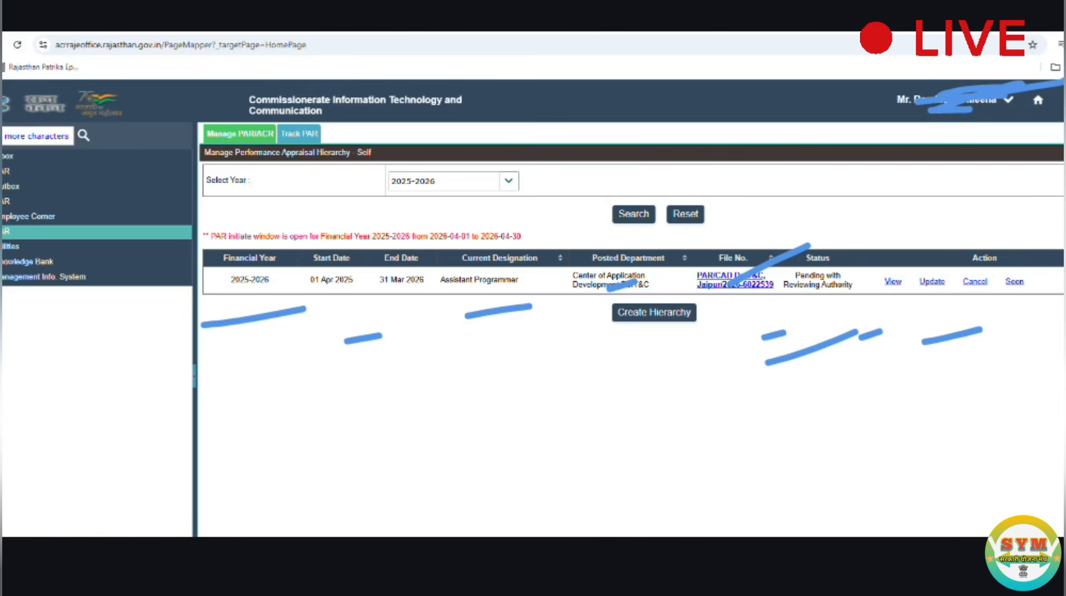
left_click(325, 435)
left_click(325, 435)
left_click(325, 436)
left_click(325, 436)
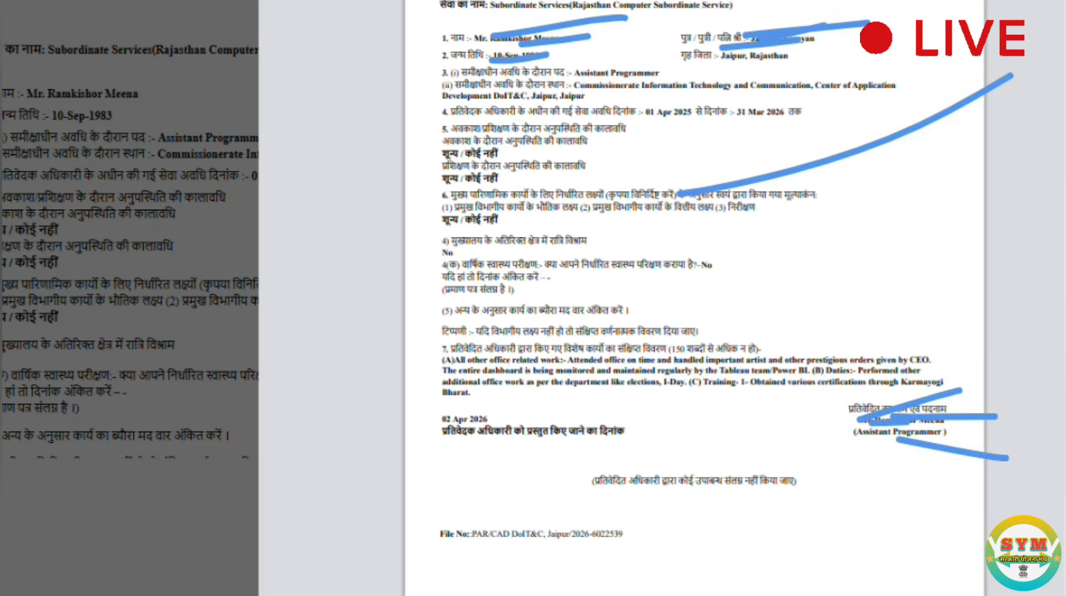
Draw pointer strokes on the generated appraisal report, near its file number and its numbered entries.
left_click_drag(633, 584, 763, 478)
left_click_drag(738, 280, 904, 226)
left_click(482, 447)
mouse_move(482, 447)
left_mouse_down()
mouse_move(522, 520)
mouse_move(783, 355)
left_mouse_up()
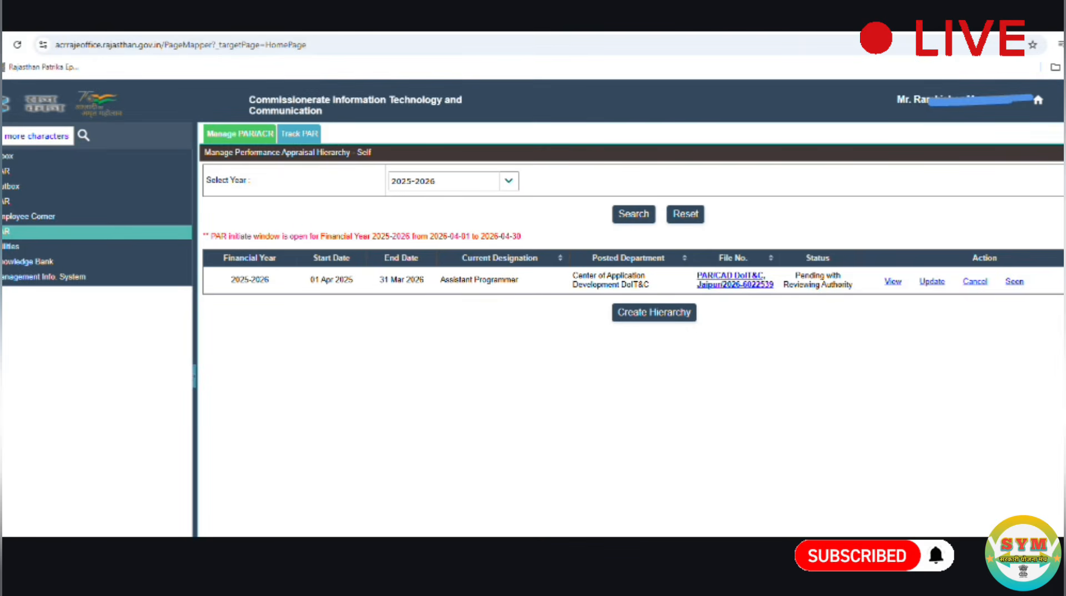
Mark the cancellation remarks in the Cancel PAR dialog and circle an application in the Rajasthan Single Sign On directory.
left_click(361, 367)
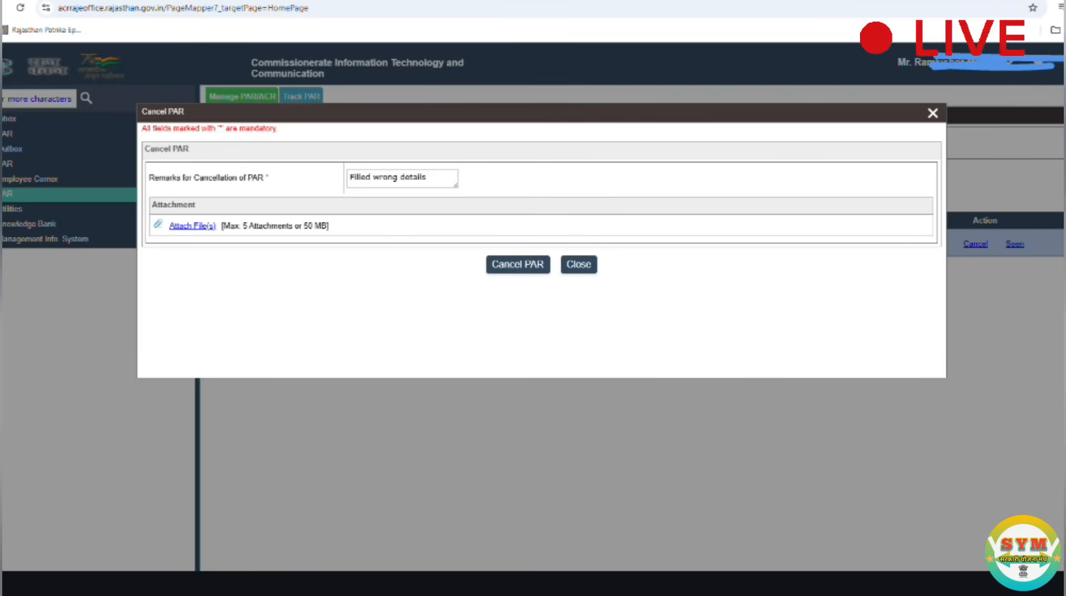
left_click_drag(280, 280, 425, 232)
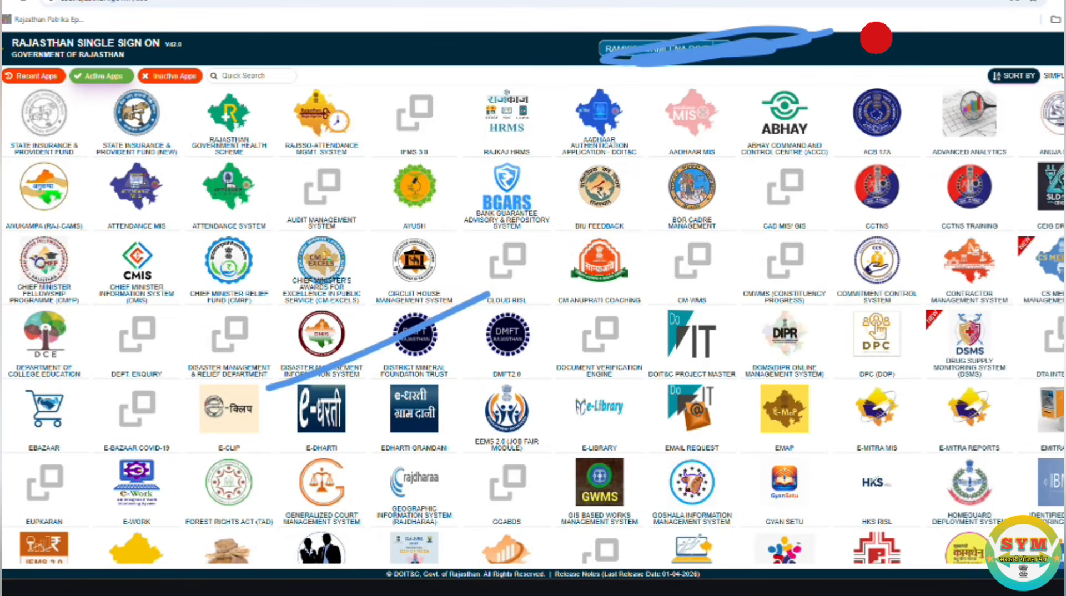
mouse_move(982, 594)
left_mouse_down()
mouse_move(920, 572)
mouse_move(910, 595)
left_mouse_up()
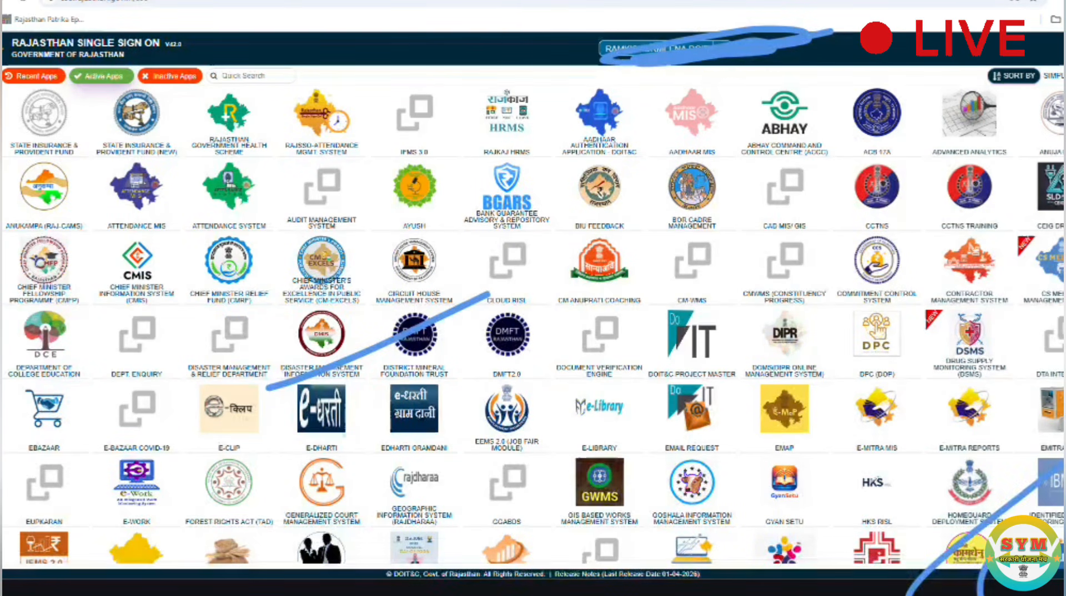